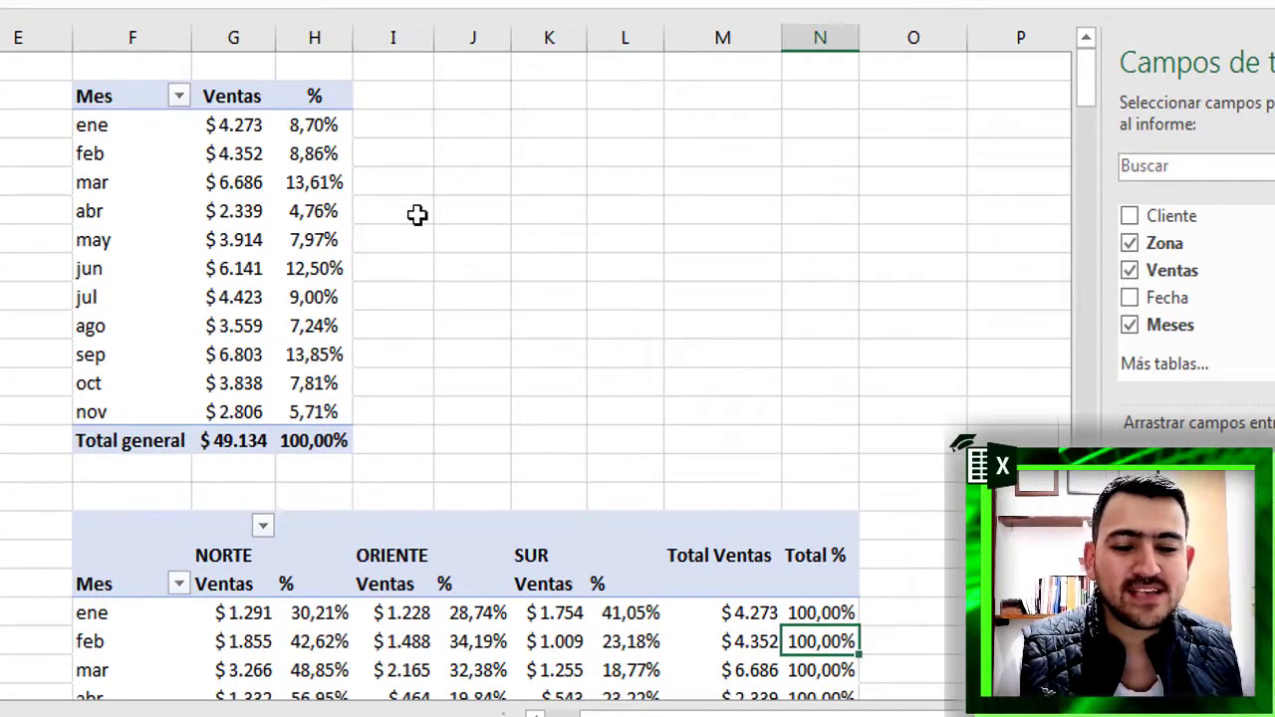
Review the existing pivot tables' monthly percentages and the ene and feb zone figures
{"action": "left_click", "coordinate": [393, 204]}
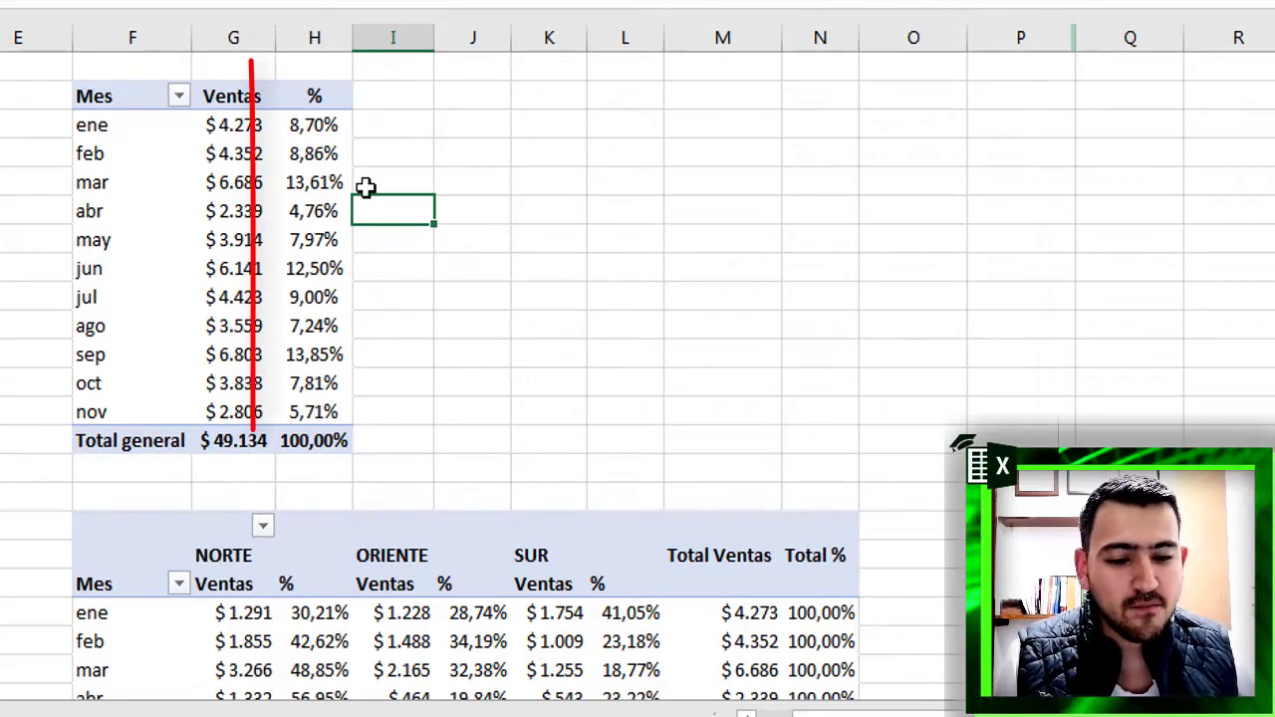
{"action": "left_click", "coordinate": [344, 264]}
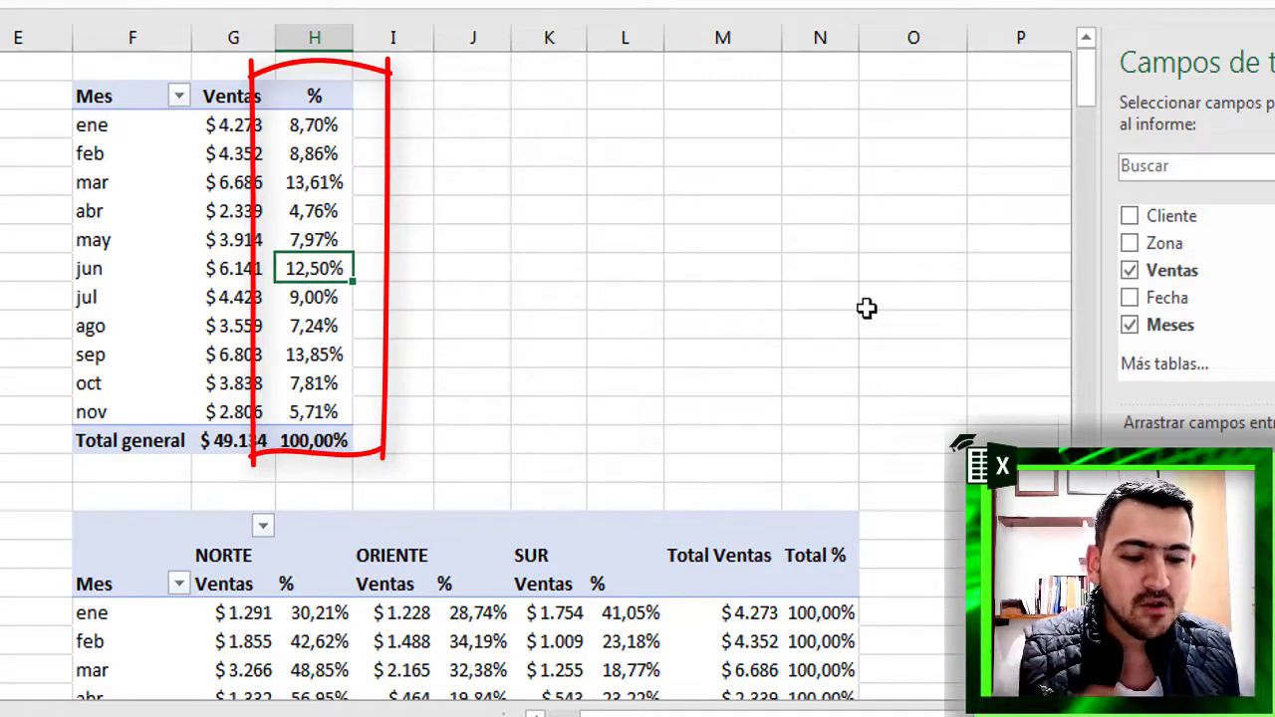
{"action": "scroll", "coordinate": [465, 299], "scroll_direction": "down", "scroll_amount": 2}
{"action": "scroll", "coordinate": [464, 299], "scroll_direction": "down", "scroll_amount": 3}
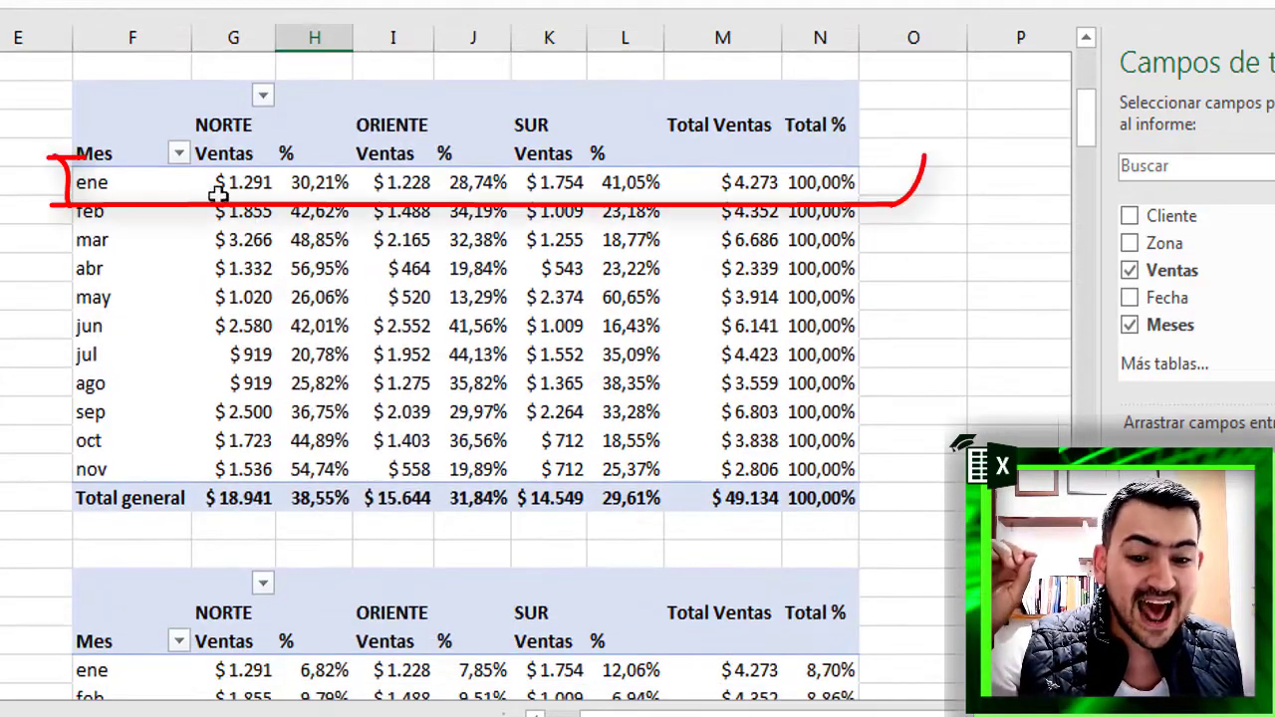
{"action": "left_click_drag", "start_coordinate": [217, 189], "coordinate": [648, 205]}
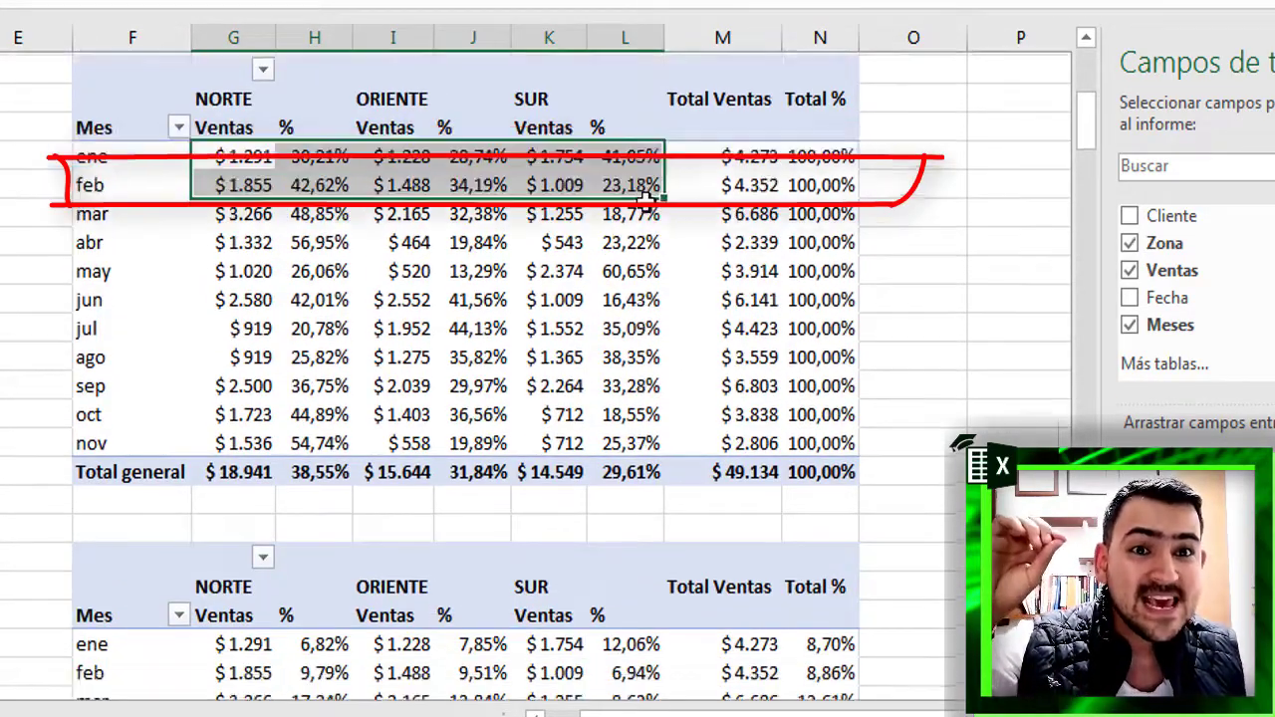
{"action": "scroll", "coordinate": [648, 199], "scroll_direction": "down", "scroll_amount": 3}
{"action": "scroll", "coordinate": [647, 199], "scroll_direction": "down", "scroll_amount": 1}
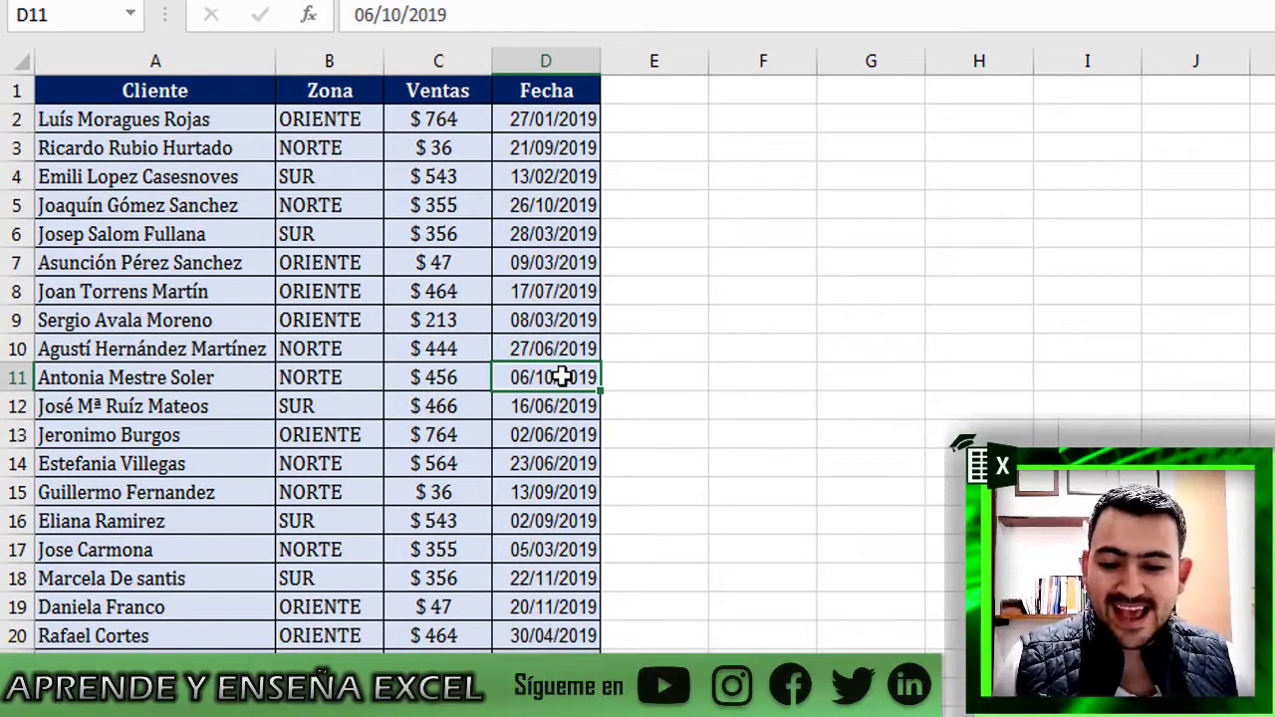
Select the whole BD sales table and insert a pivot table on a new worksheet
{"action": "key", "text": "Left"}
{"action": "key", "text": "Left"}
{"action": "key", "text": "Left"}
{"action": "key", "text": "ctrl+Up"}
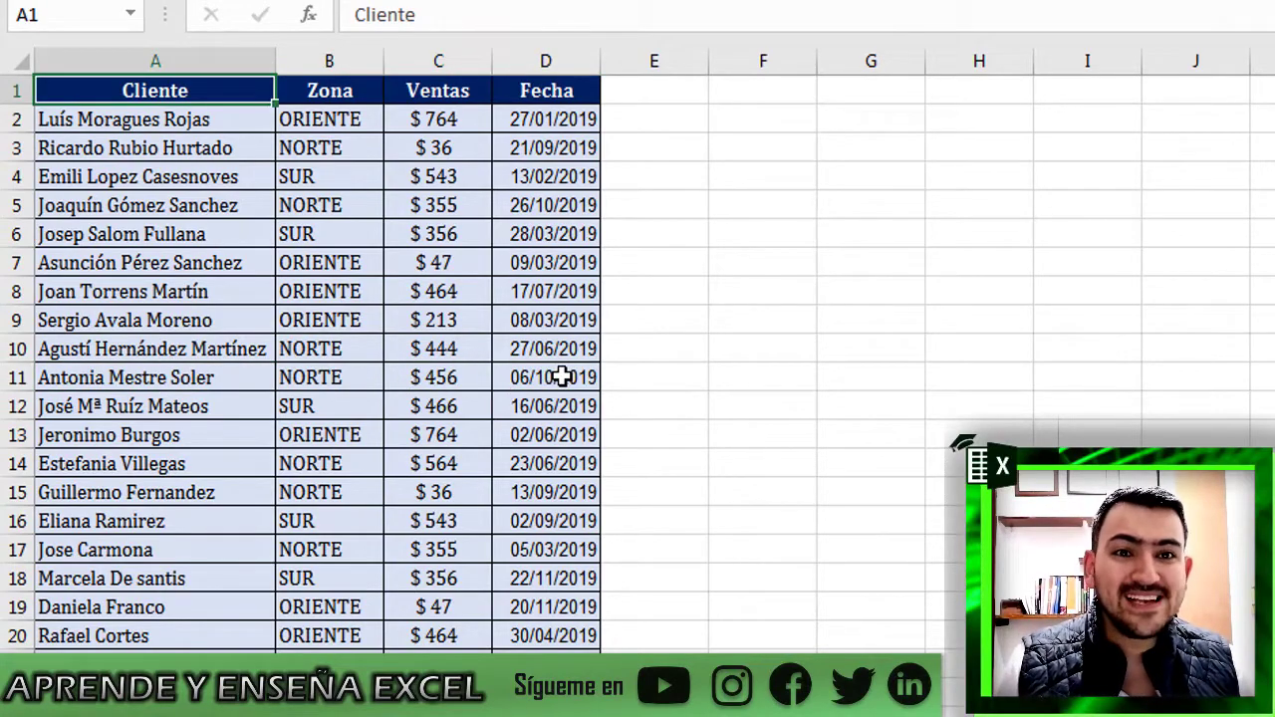
{"action": "key", "text": "ctrl+shift+Down"}
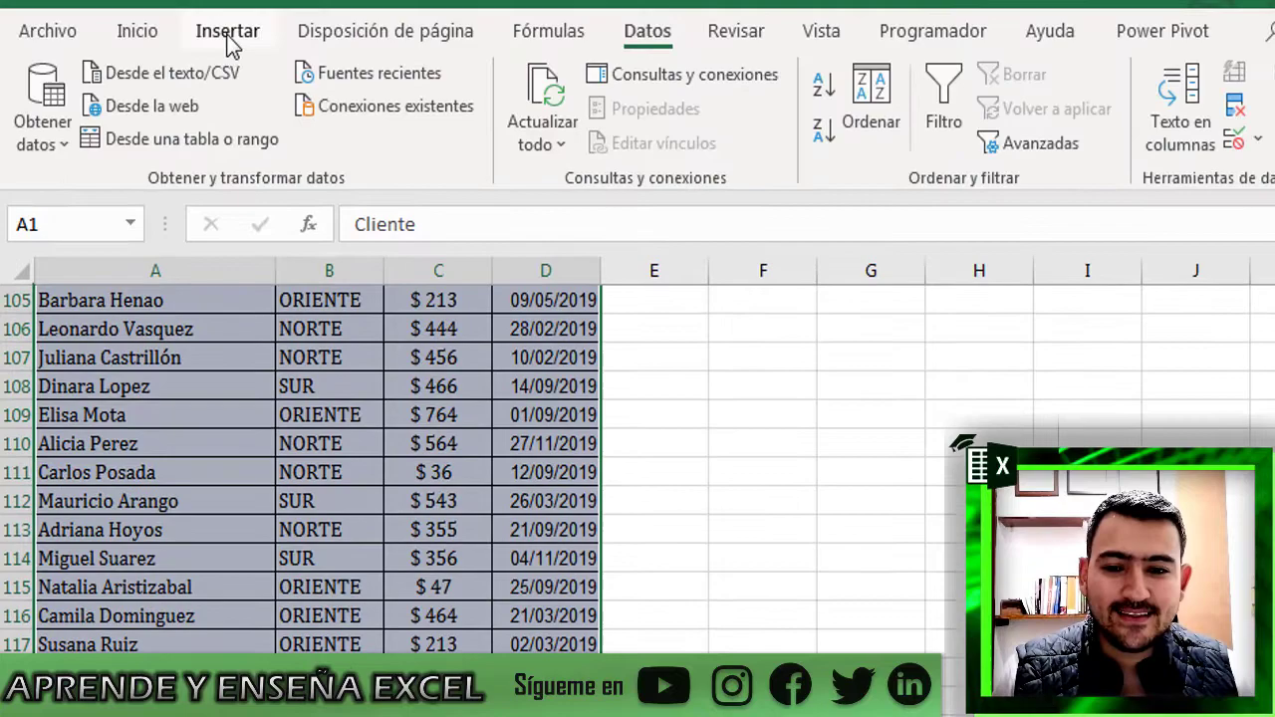
{"action": "left_click", "coordinate": [228, 45]}
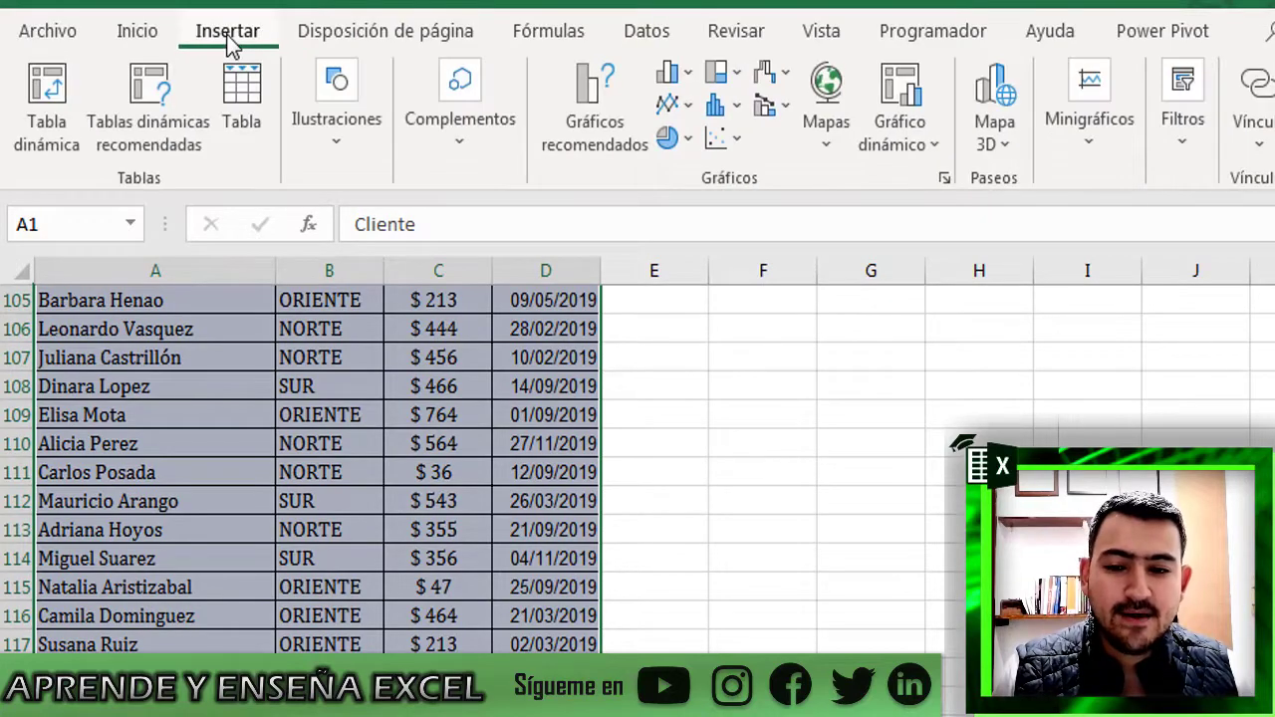
{"action": "left_click", "coordinate": [46, 144]}
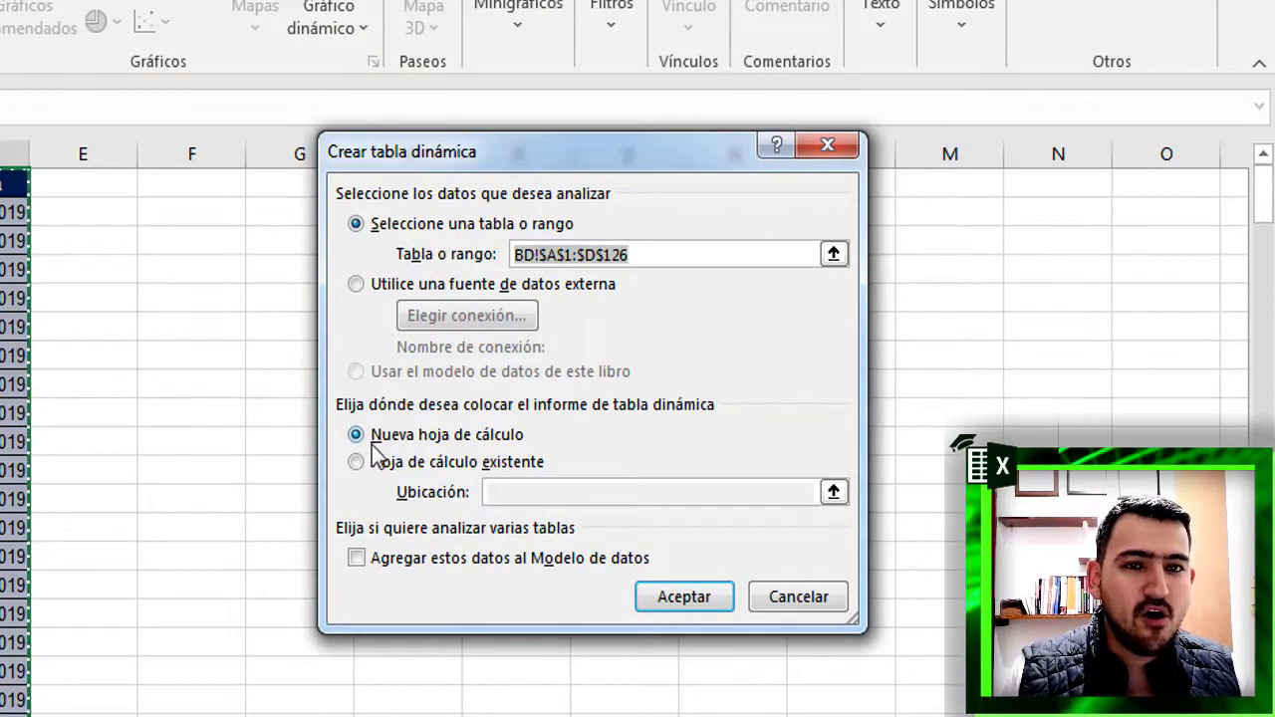
{"action": "left_click", "coordinate": [681, 598]}
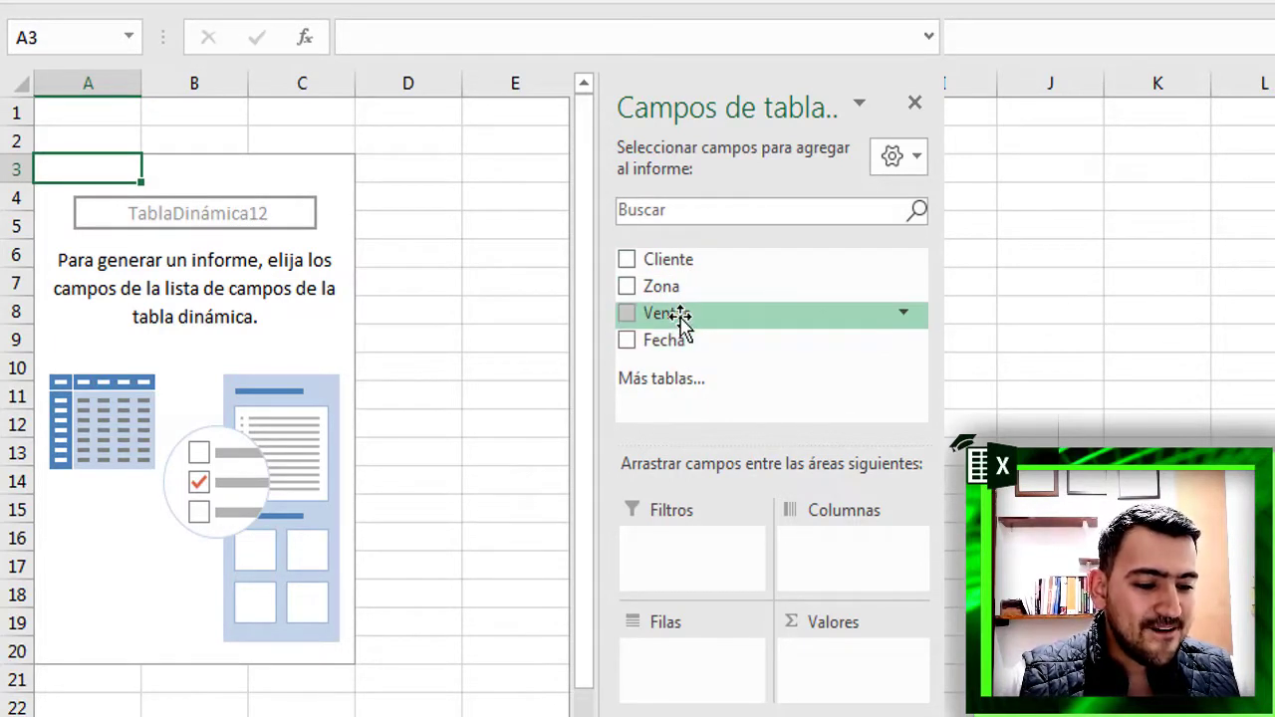
List months ene–nov in rows with Ventas summed twice, removing the Fecha detail
{"action": "left_click_drag", "start_coordinate": [665, 340], "coordinate": [673, 703]}
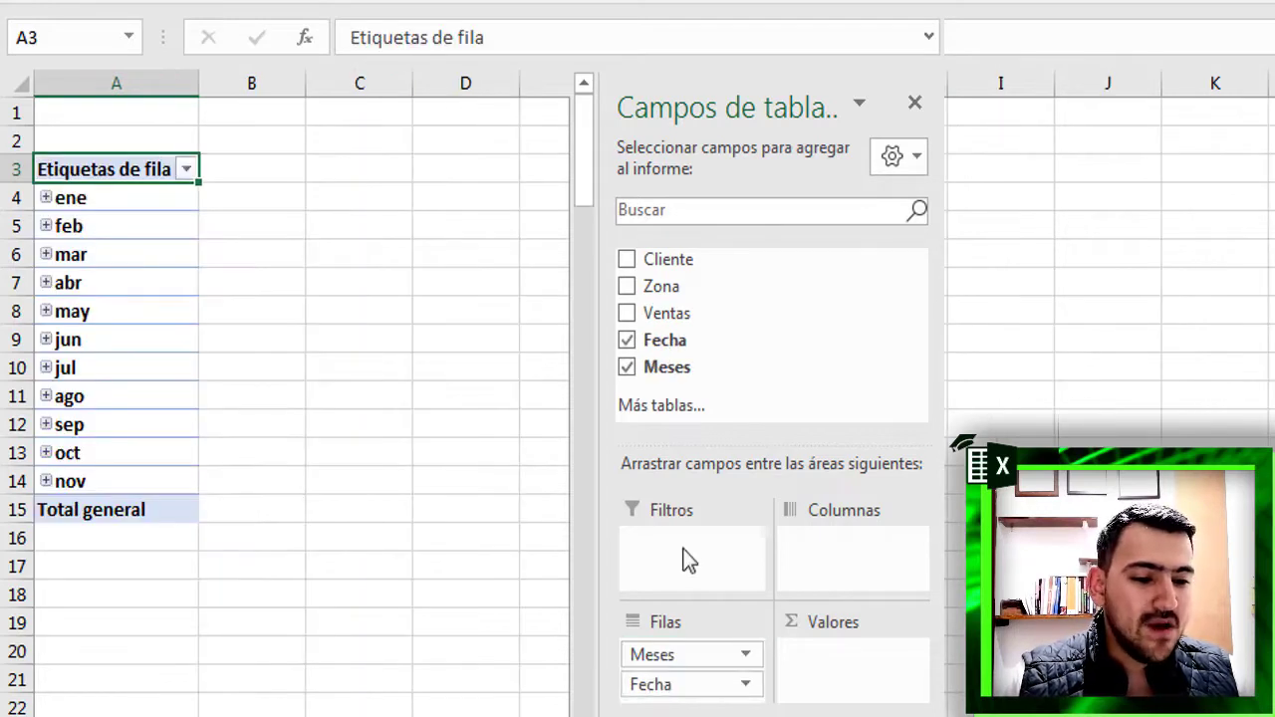
{"action": "left_click_drag", "start_coordinate": [653, 319], "coordinate": [837, 677]}
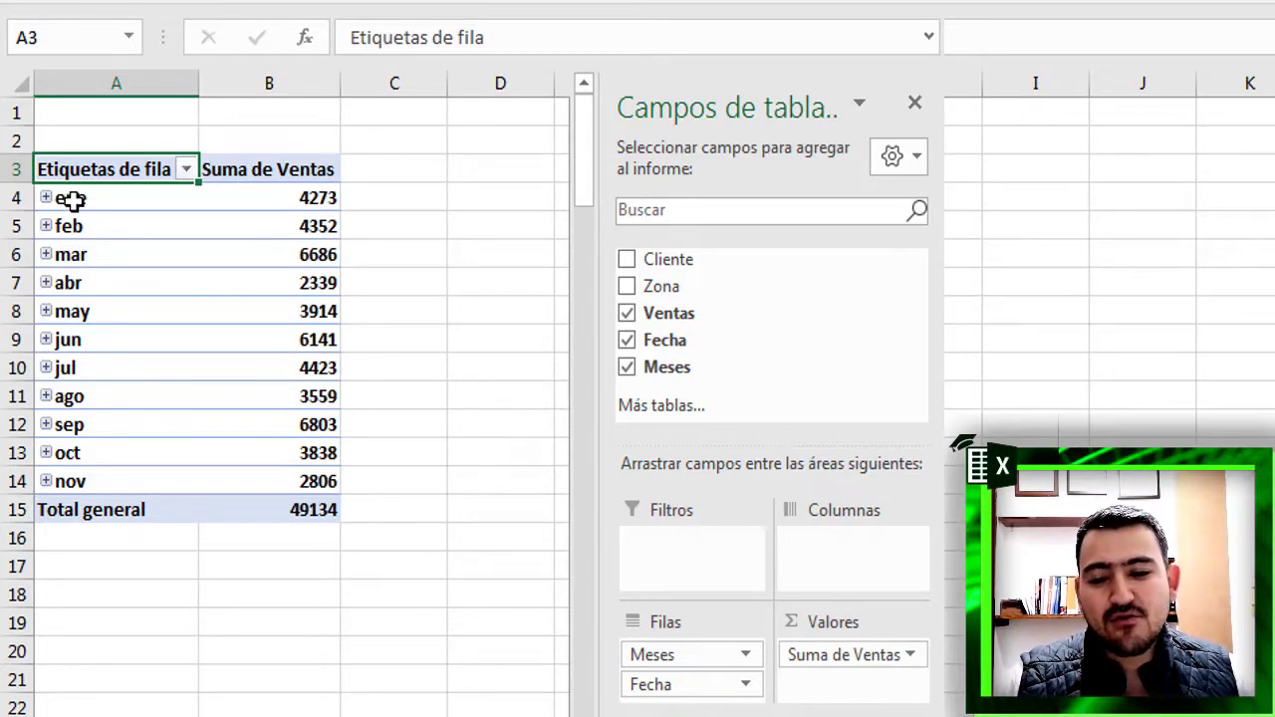
{"action": "left_click", "coordinate": [143, 221]}
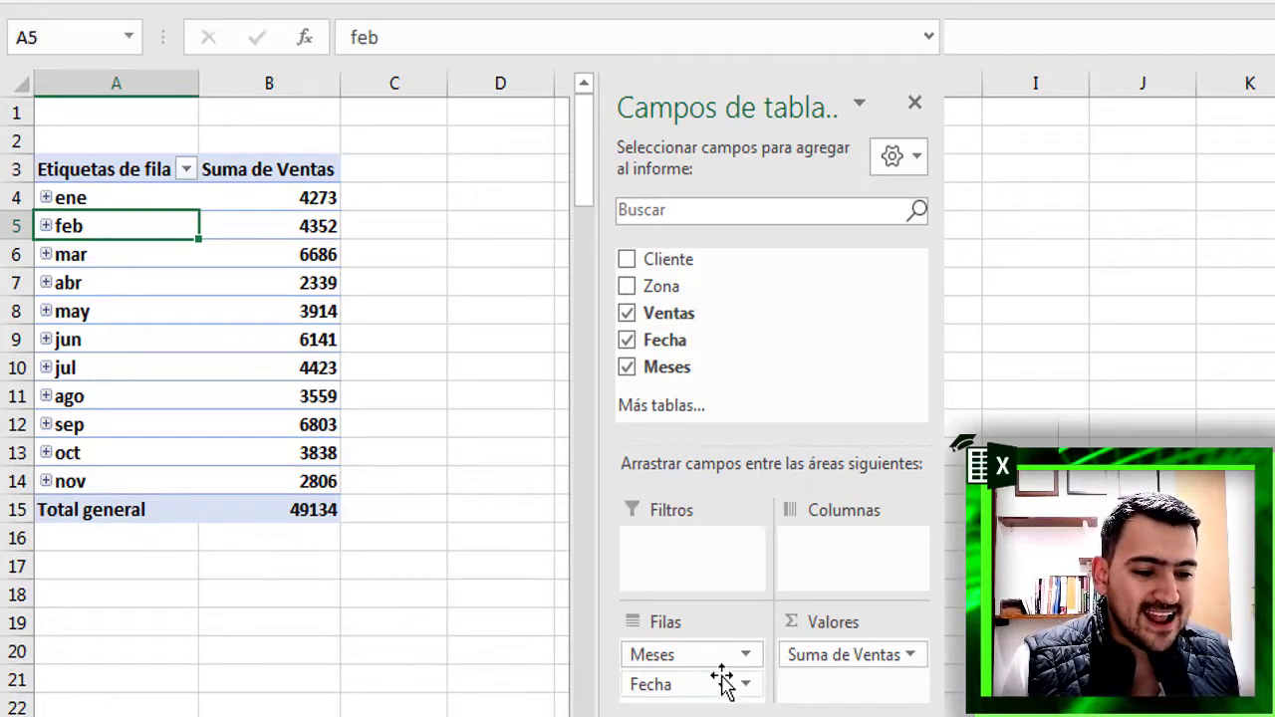
{"action": "left_click_drag", "start_coordinate": [722, 682], "coordinate": [721, 361]}
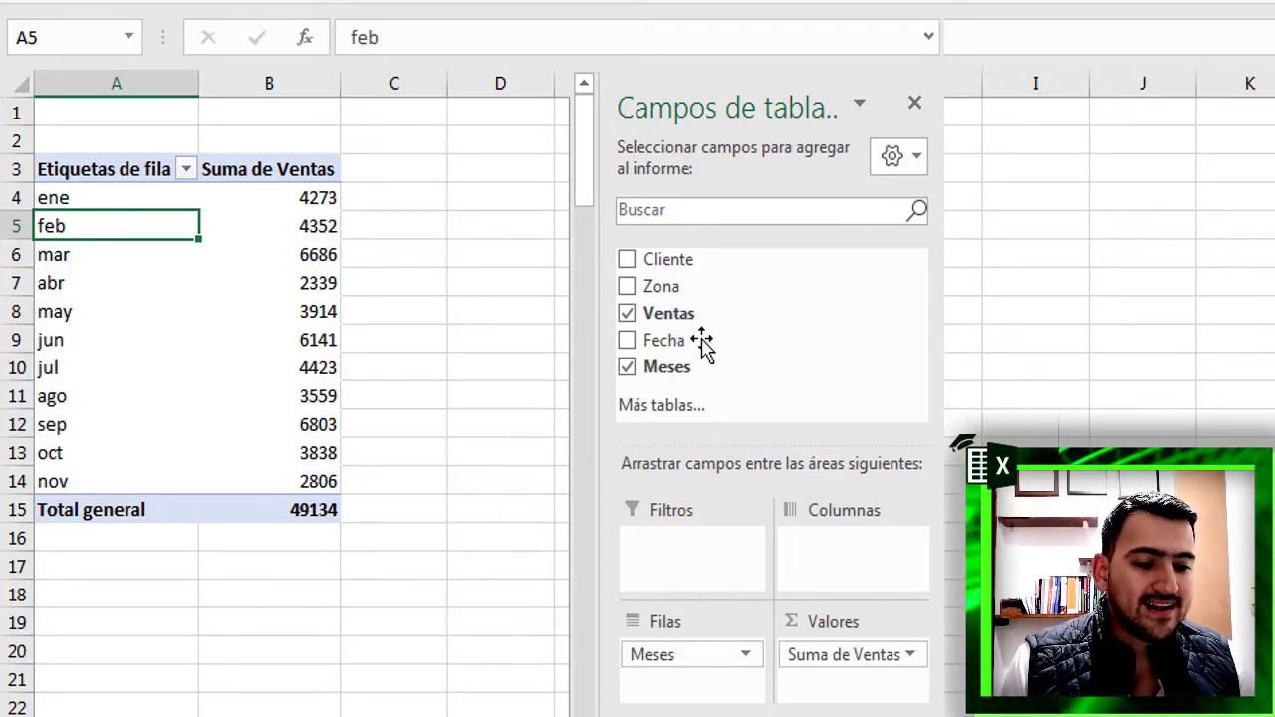
{"action": "left_click_drag", "start_coordinate": [666, 315], "coordinate": [863, 699]}
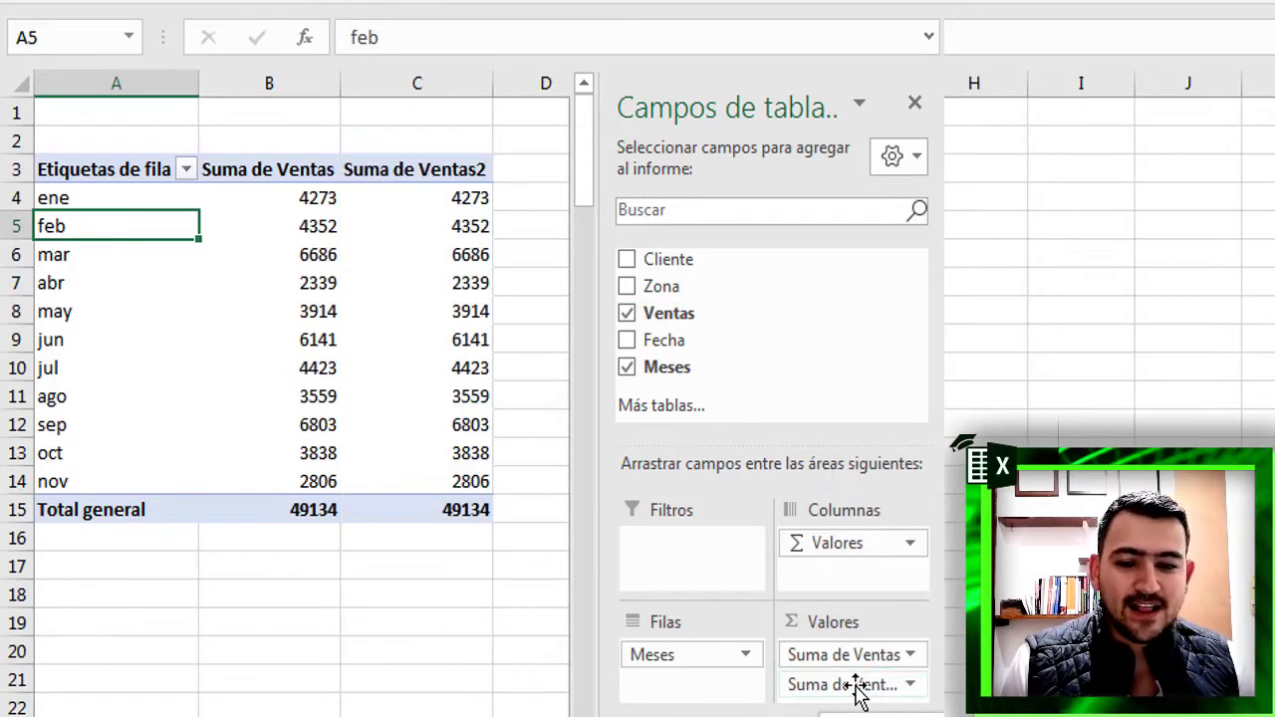
Rename Suma de Ventas2 to %, show it as % del total general in Porcentaje format
{"action": "left_click", "coordinate": [910, 686]}
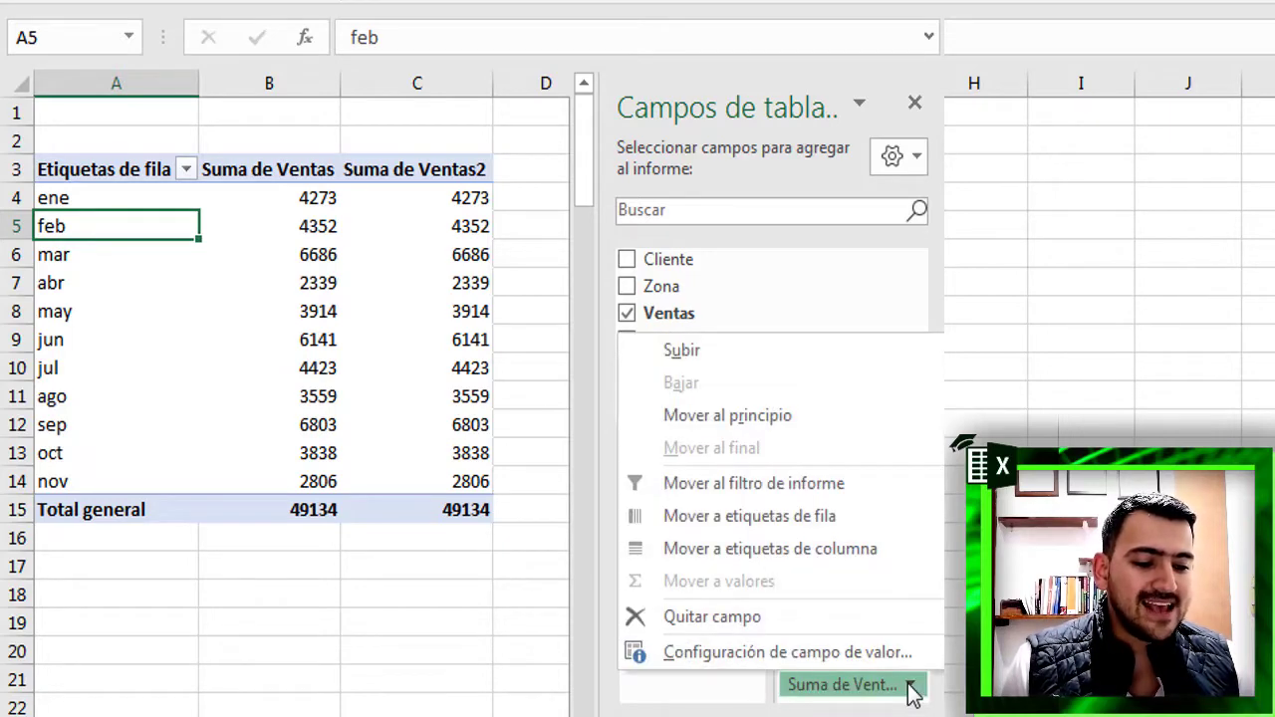
{"action": "left_click", "coordinate": [728, 658]}
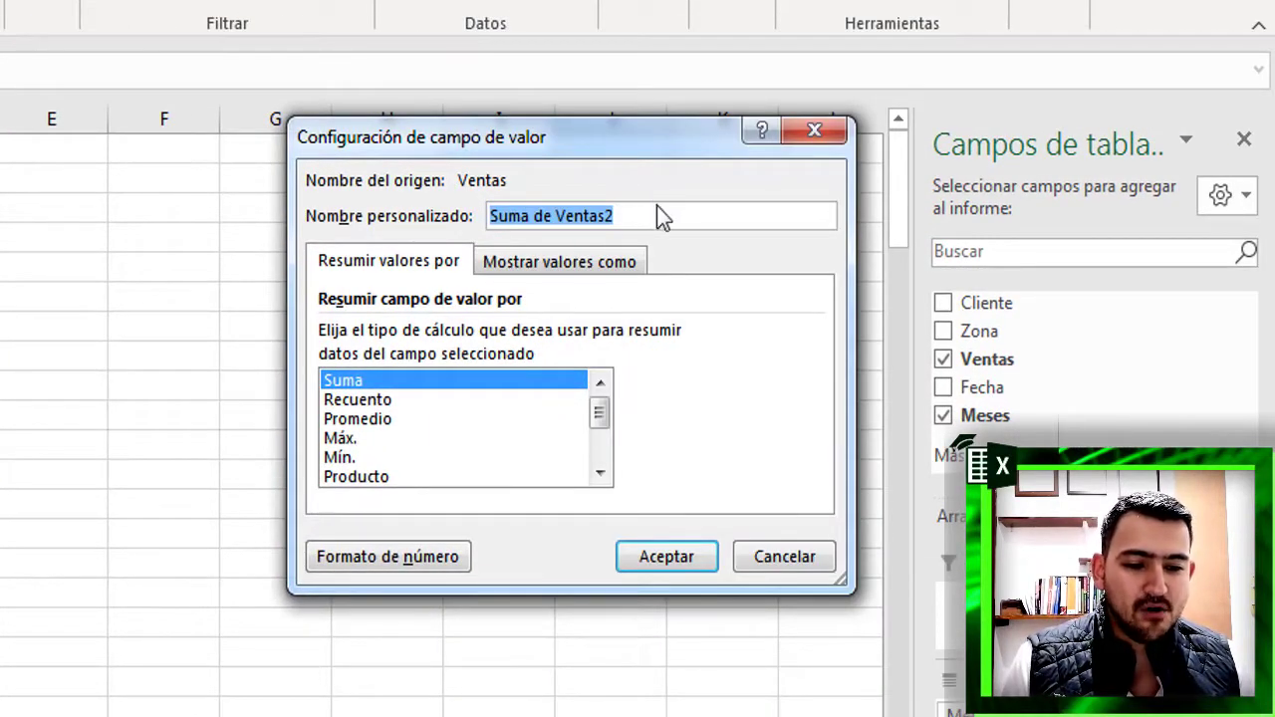
{"action": "key", "text": "BackSpace"}
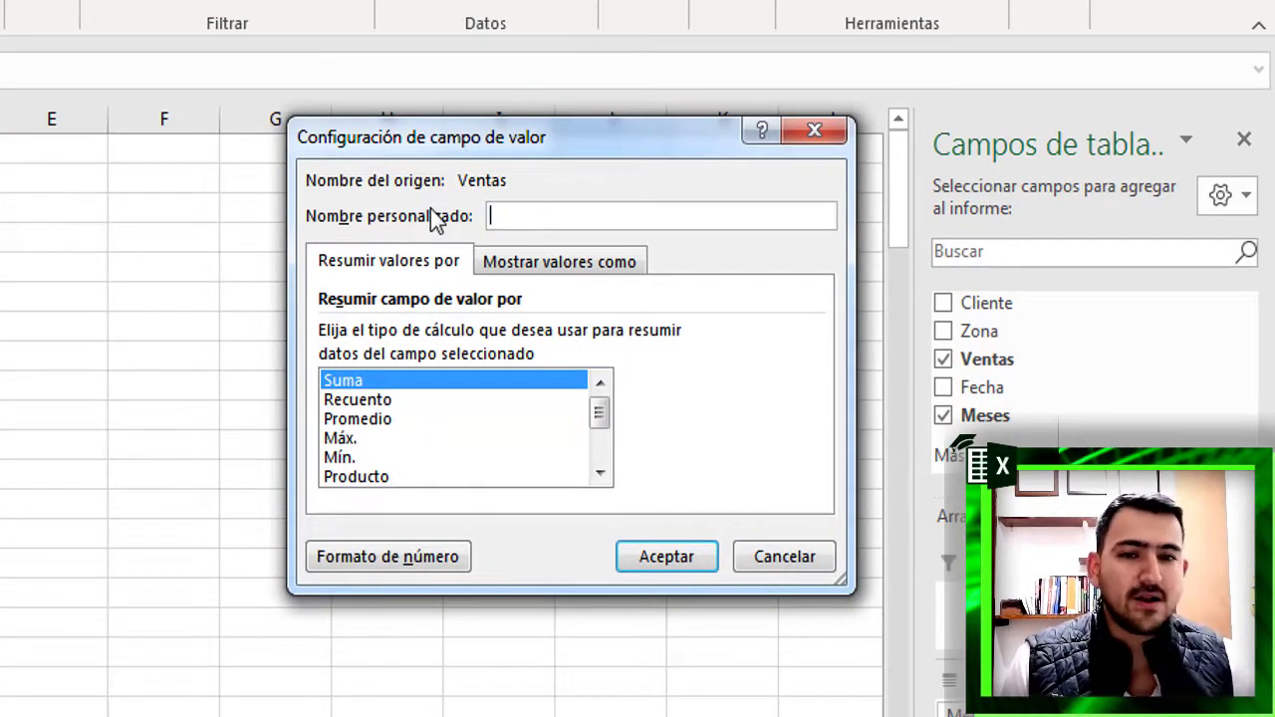
{"action": "type", "text": "%"}
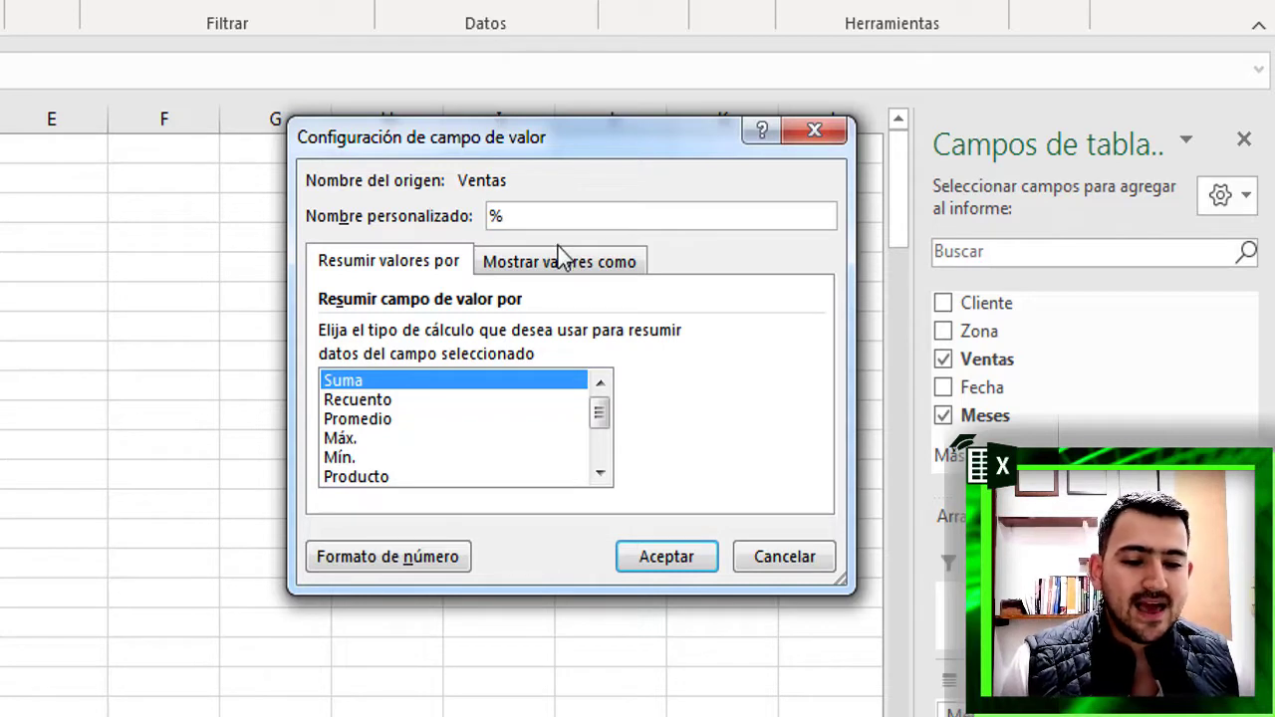
{"action": "left_click", "coordinate": [532, 265]}
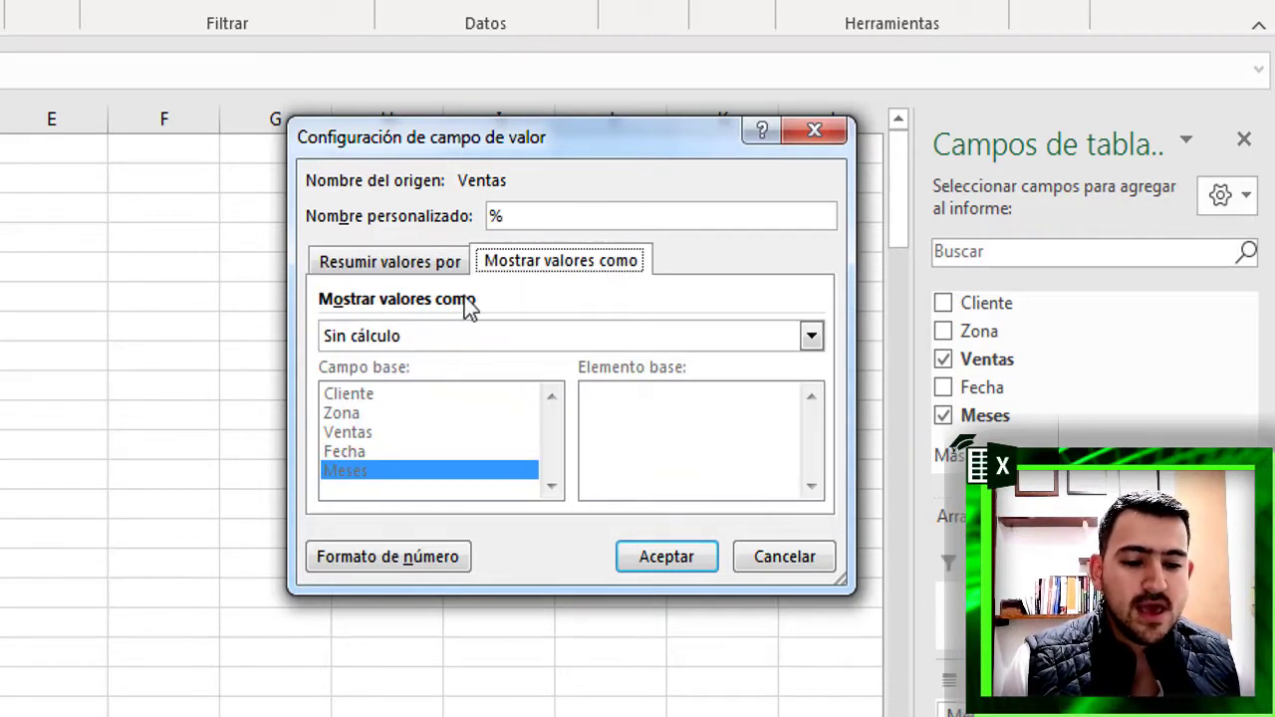
{"action": "left_click", "coordinate": [404, 336]}
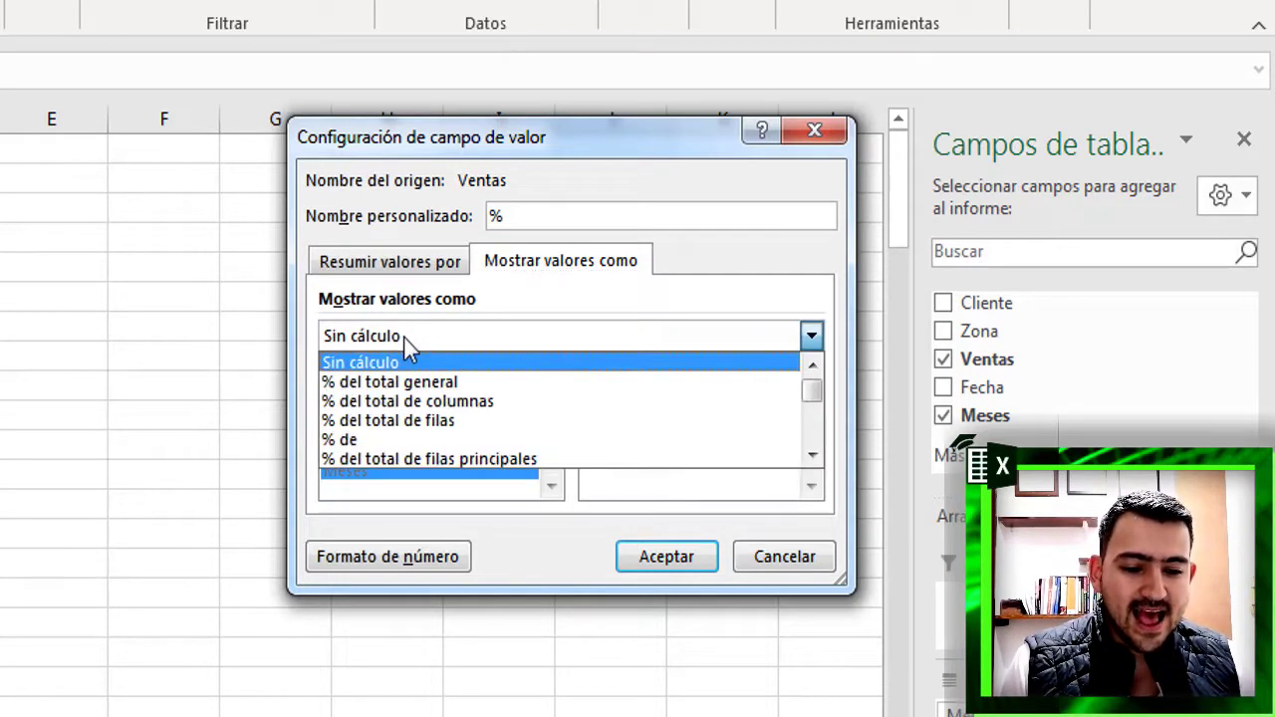
{"action": "left_click", "coordinate": [369, 383]}
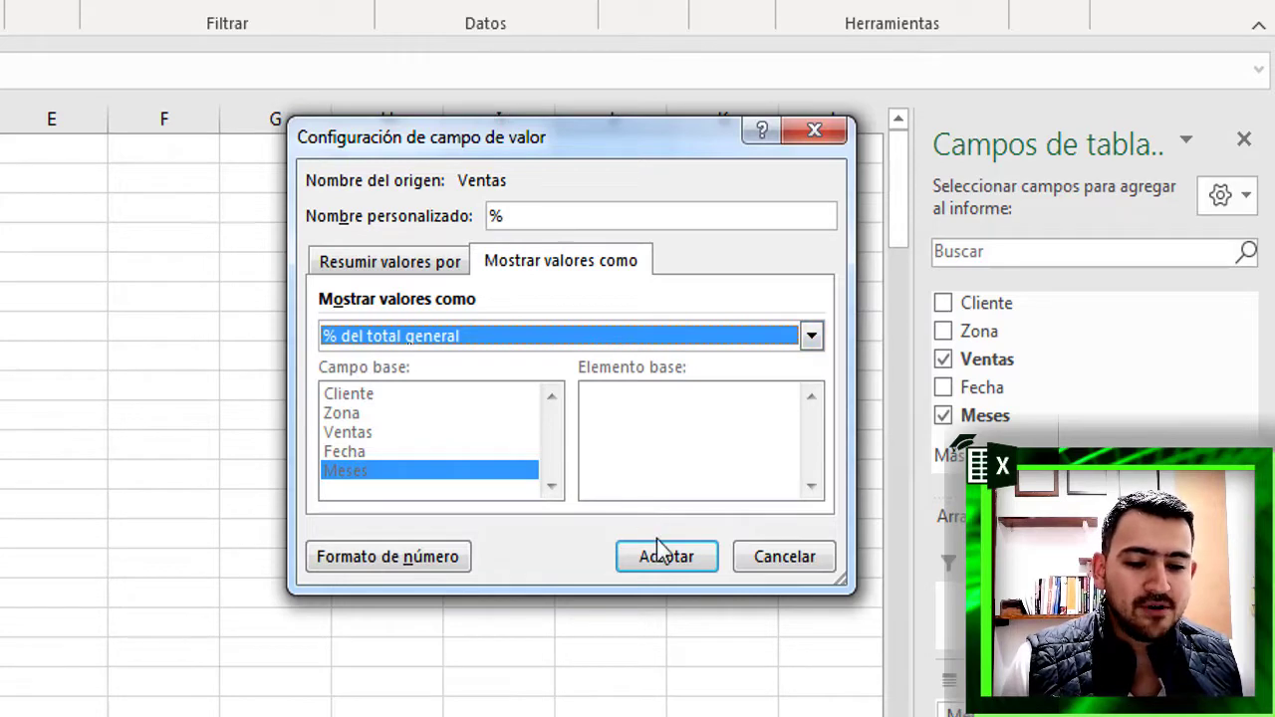
{"action": "left_click", "coordinate": [415, 562]}
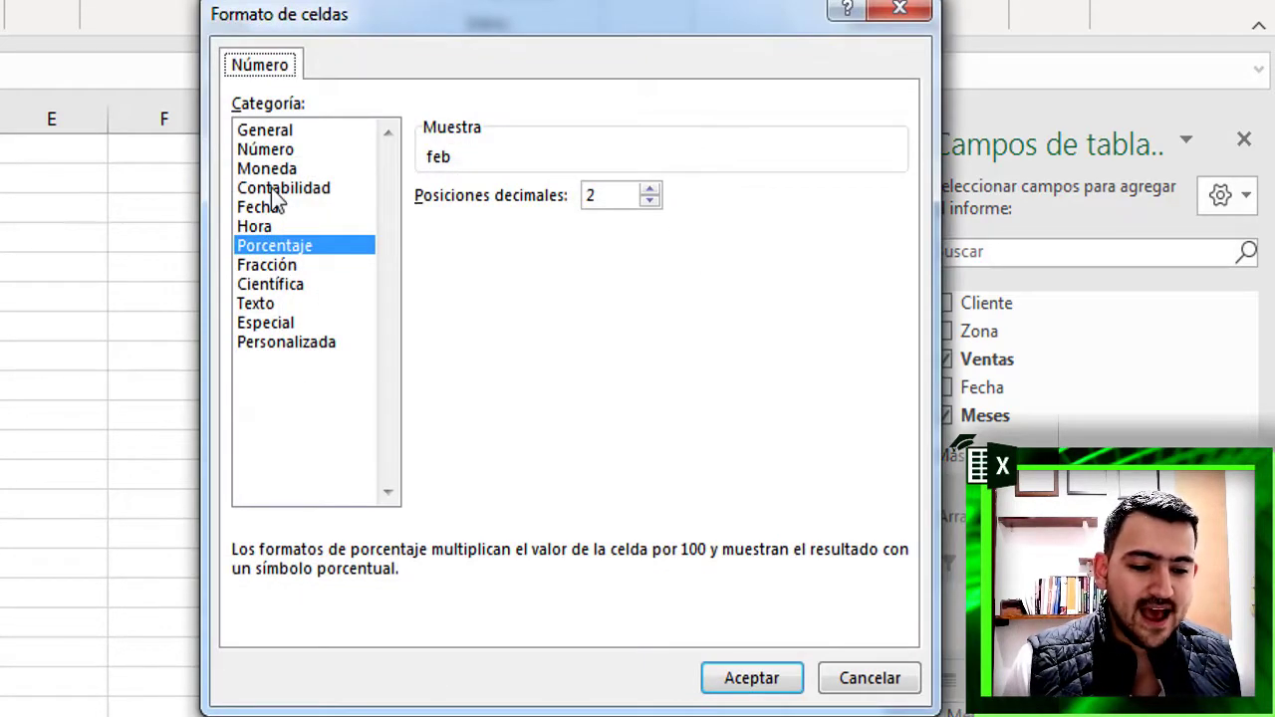
{"action": "left_click", "coordinate": [759, 680]}
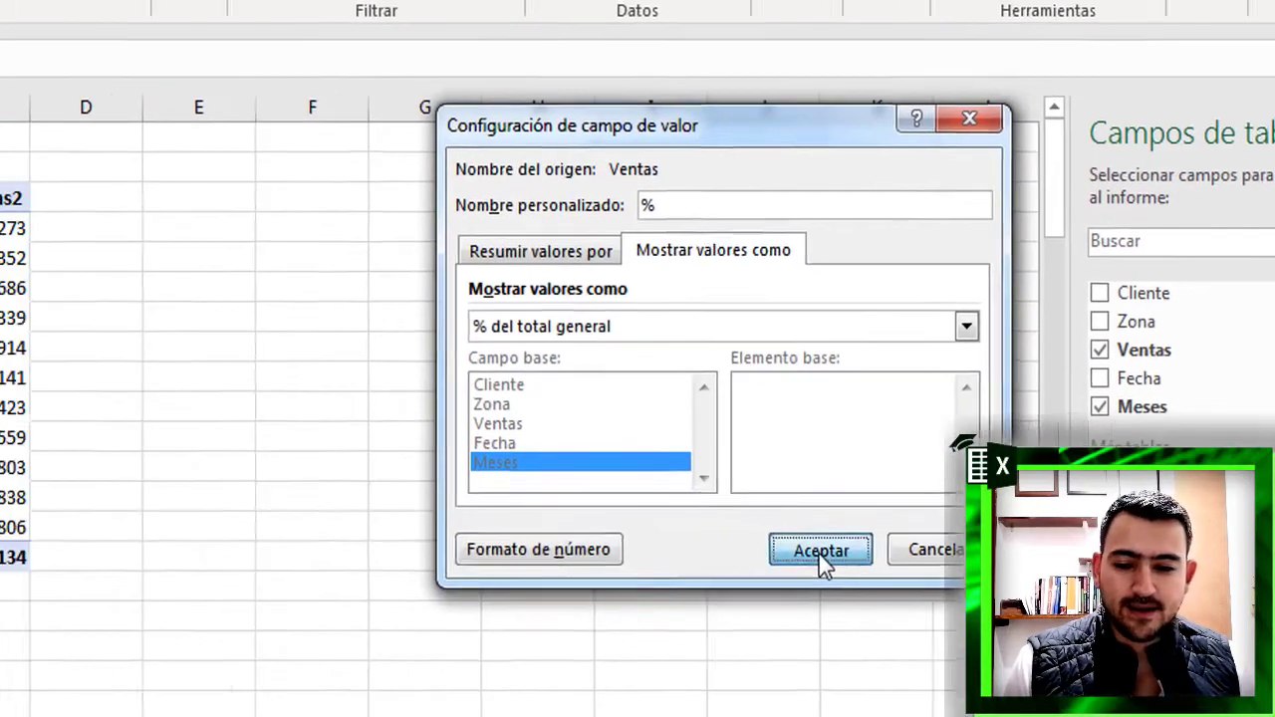
{"action": "left_click", "coordinate": [667, 569]}
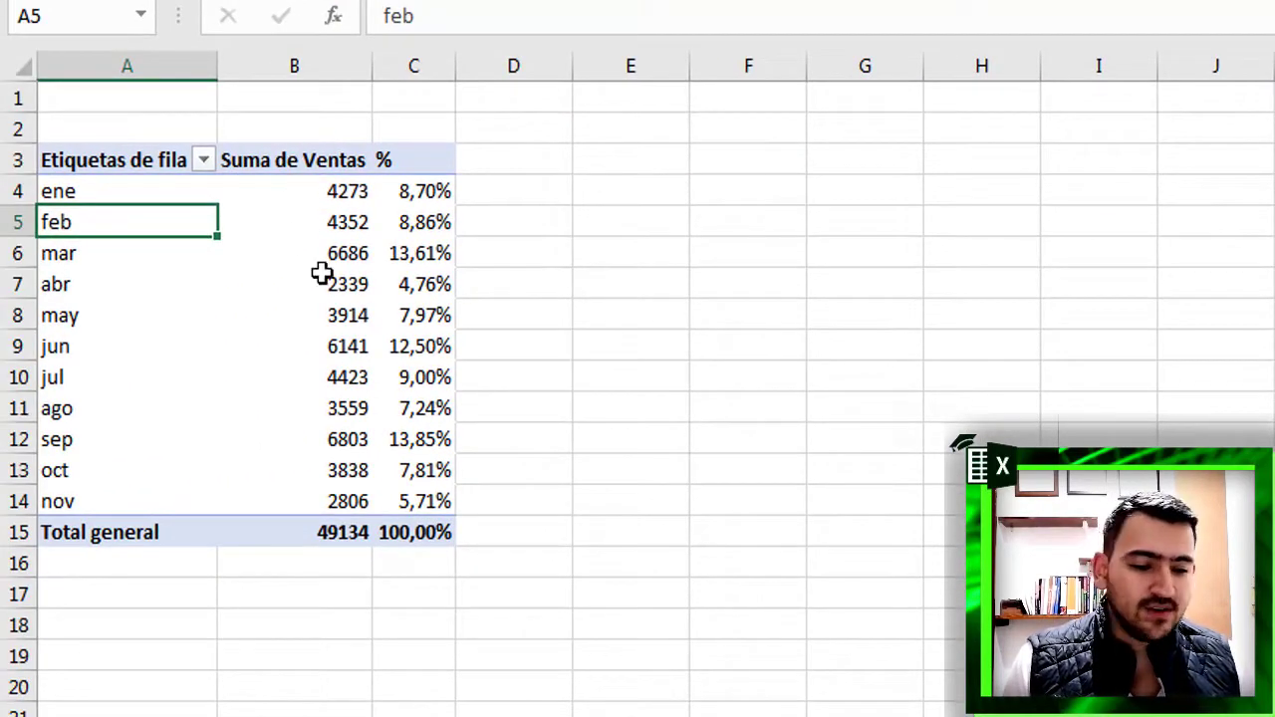
Format Suma de Ventas as Moneda with 0 decimals, totaling $ 49.134
{"action": "left_click", "coordinate": [909, 654]}
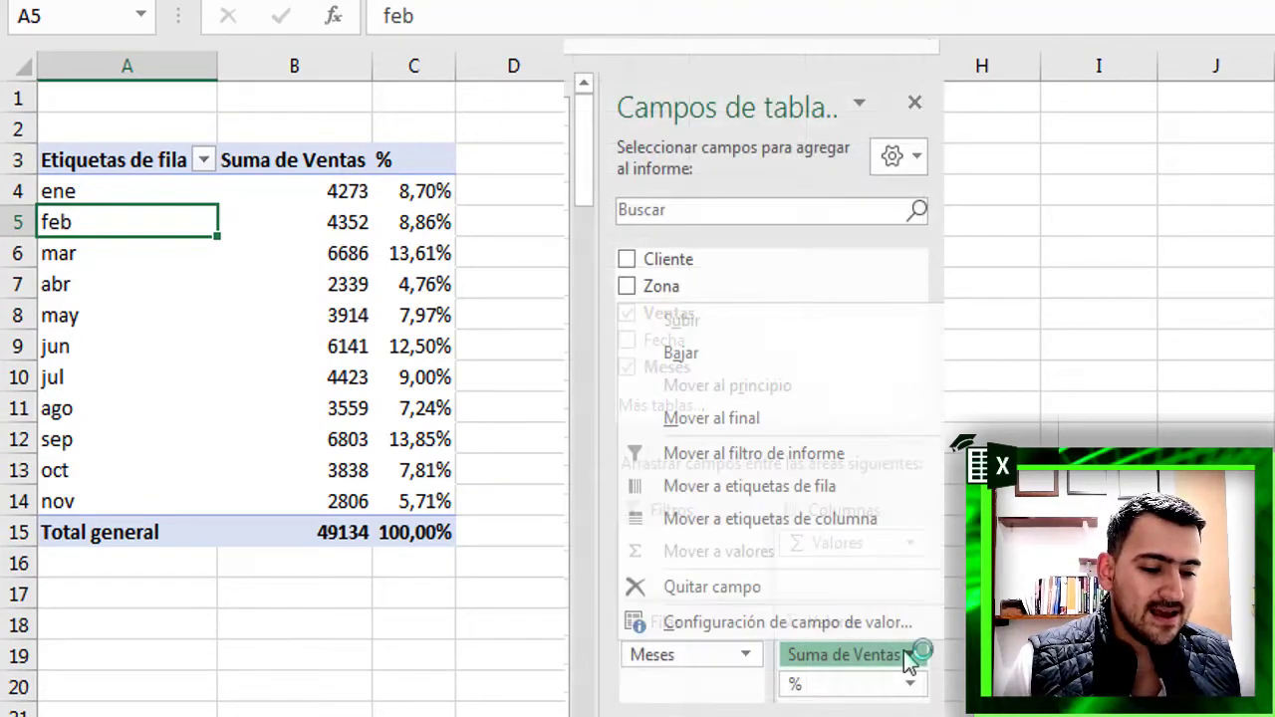
{"action": "left_click", "coordinate": [797, 623]}
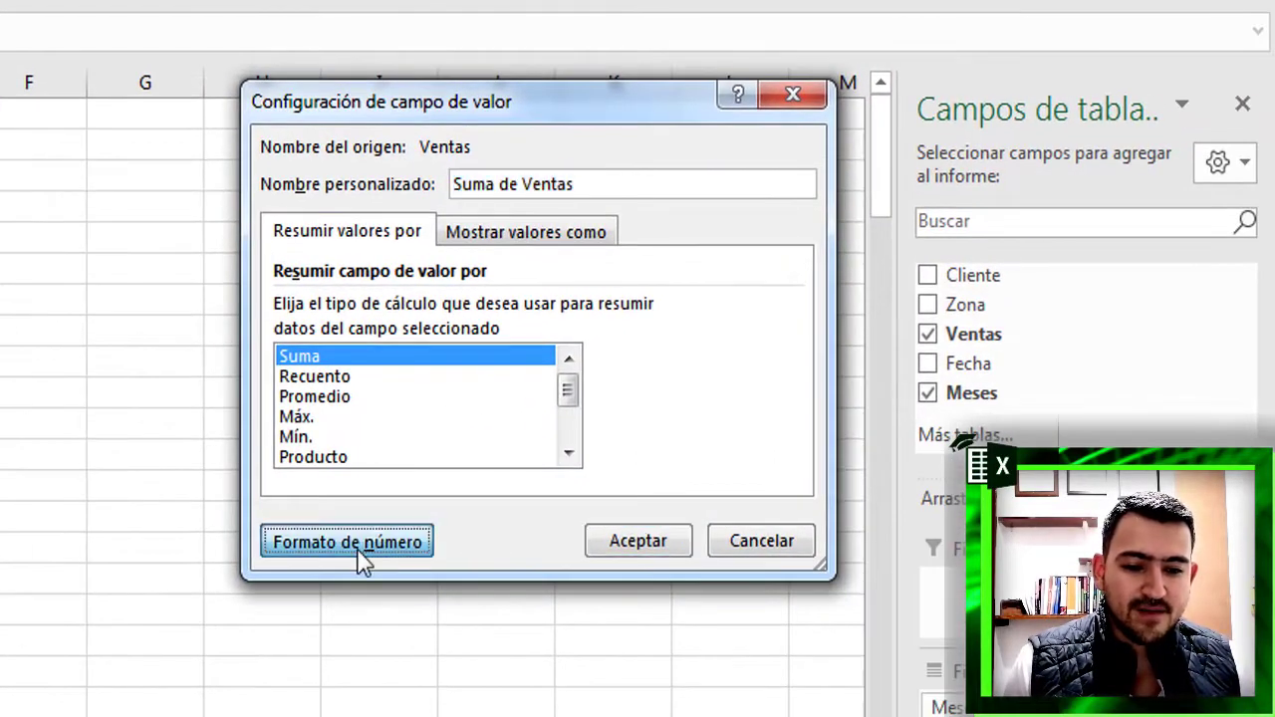
{"action": "left_click", "coordinate": [361, 561]}
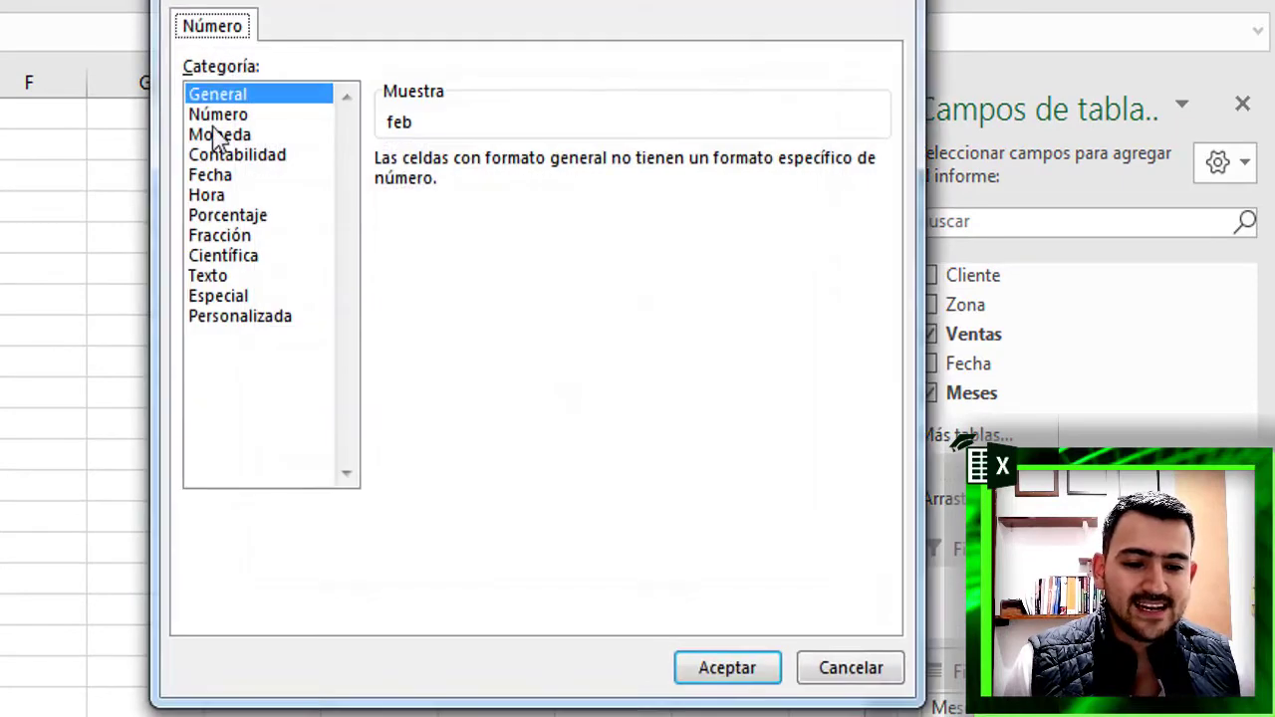
{"action": "left_click", "coordinate": [218, 136]}
{"action": "left_click", "coordinate": [620, 168]}
{"action": "left_click", "coordinate": [619, 168]}
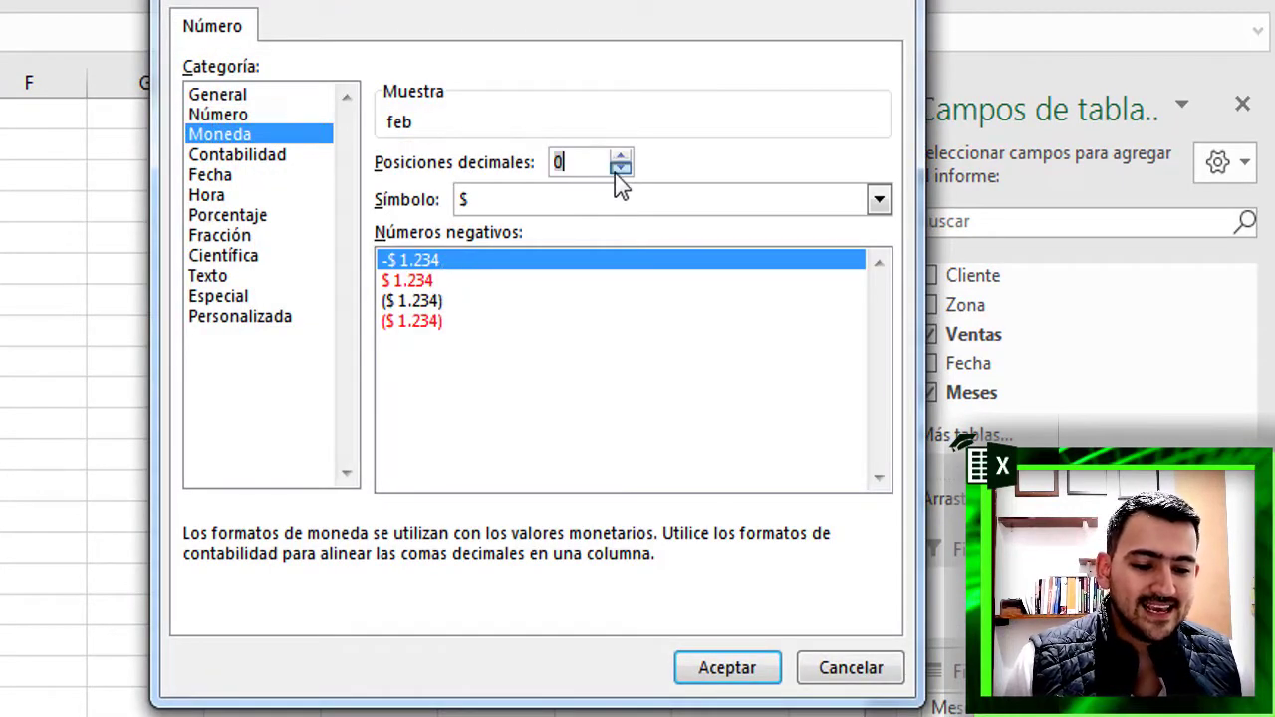
{"action": "left_click", "coordinate": [713, 674]}
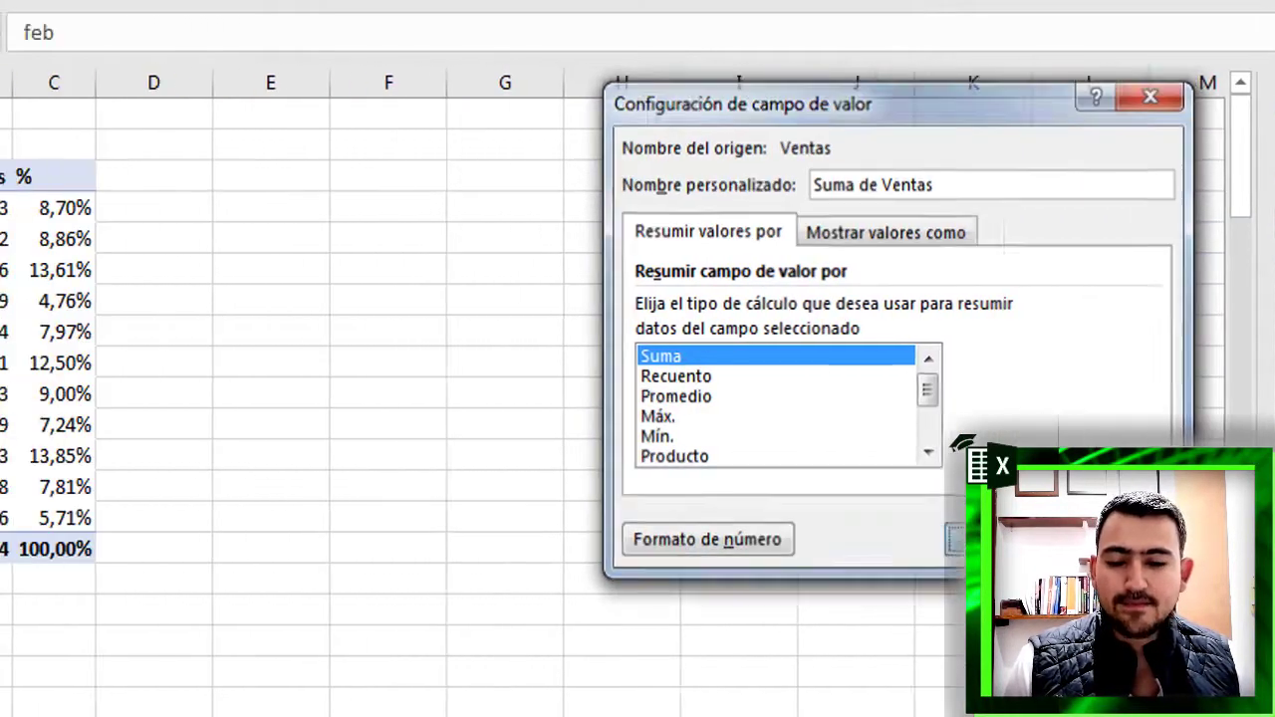
{"action": "left_click", "coordinate": [638, 541]}
{"action": "left_click", "coordinate": [598, 434]}
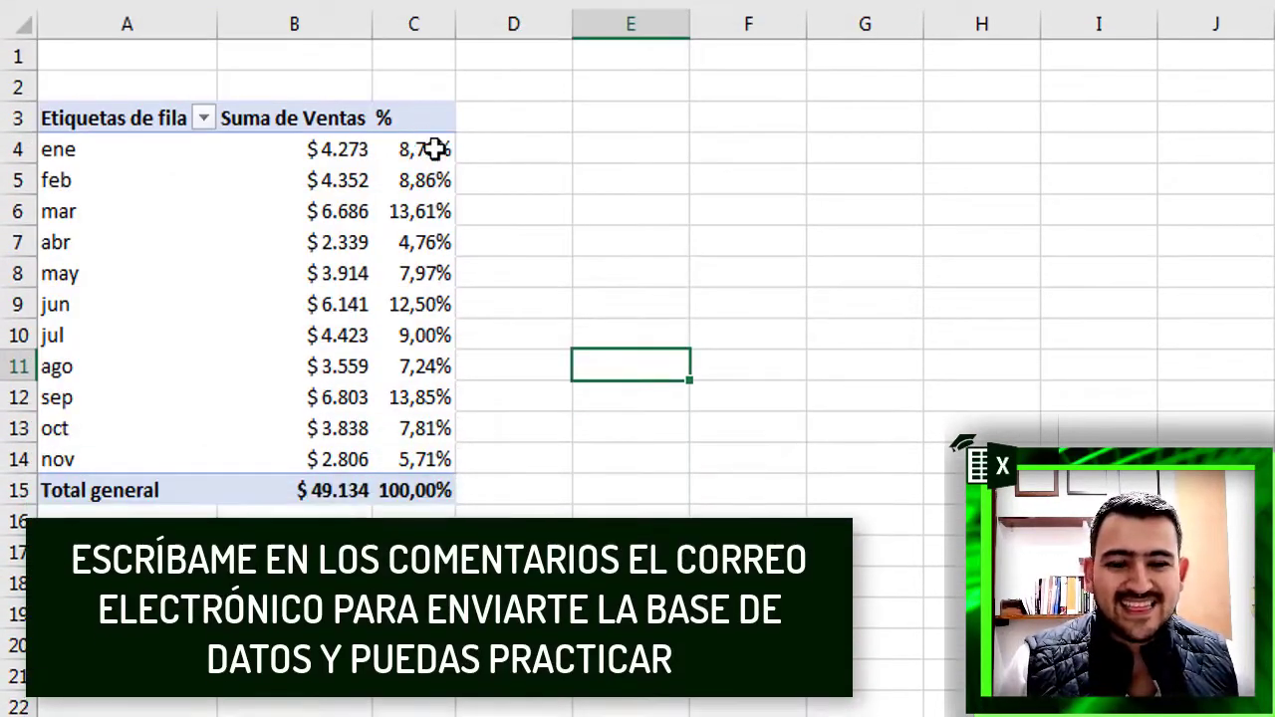
{"action": "mouse_move", "coordinate": [436, 152]}
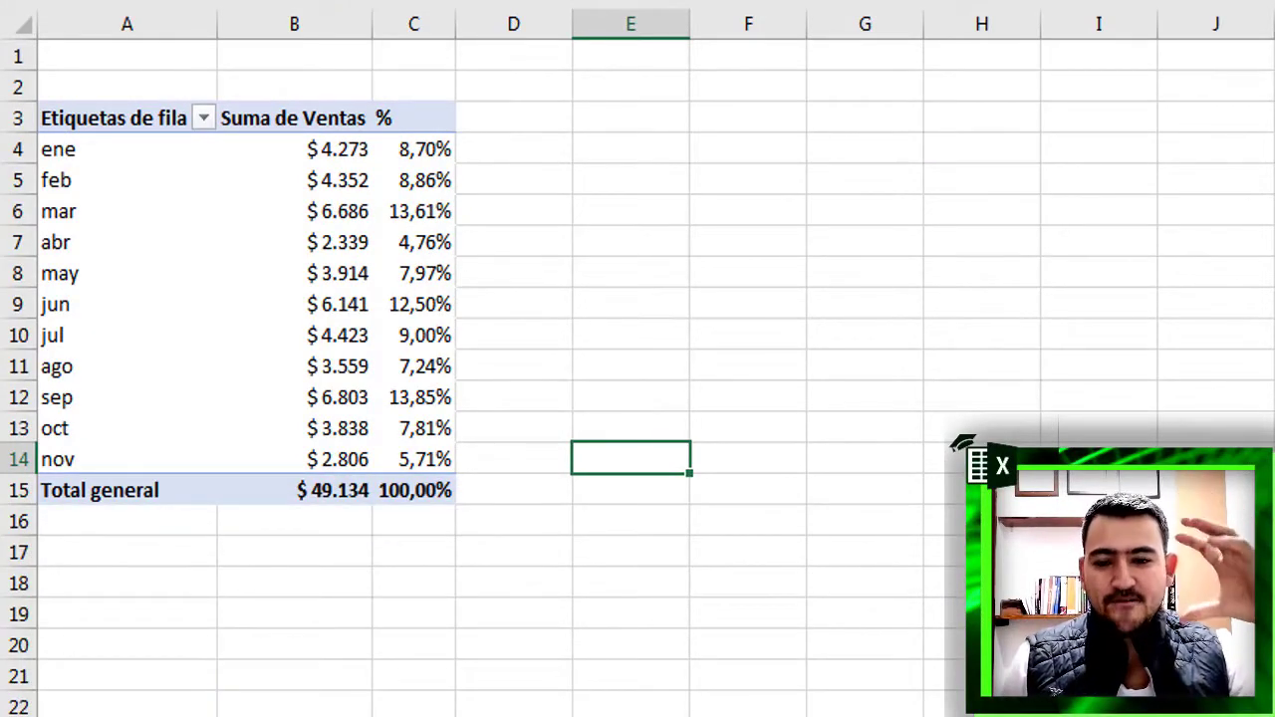
Remove the % field from Valores, leaving only monthly Suma de Ventas
{"action": "left_click", "coordinate": [217, 251]}
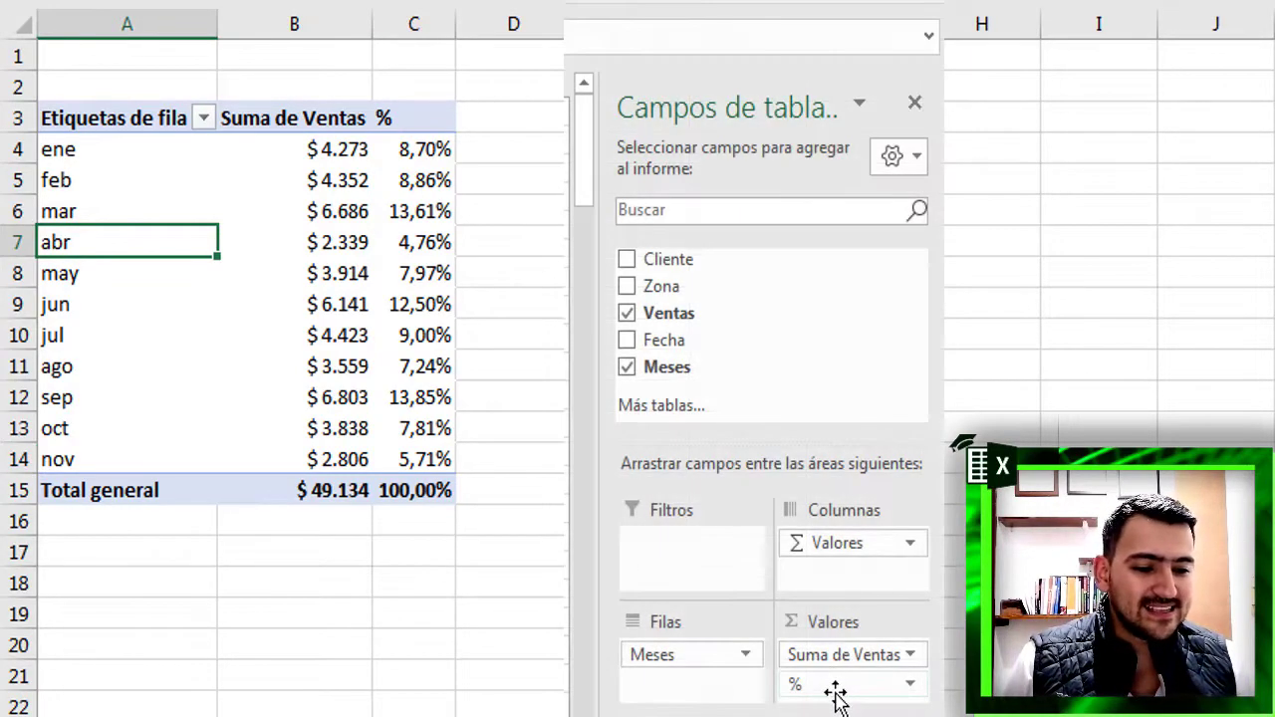
{"action": "left_click_drag", "start_coordinate": [835, 694], "coordinate": [740, 362]}
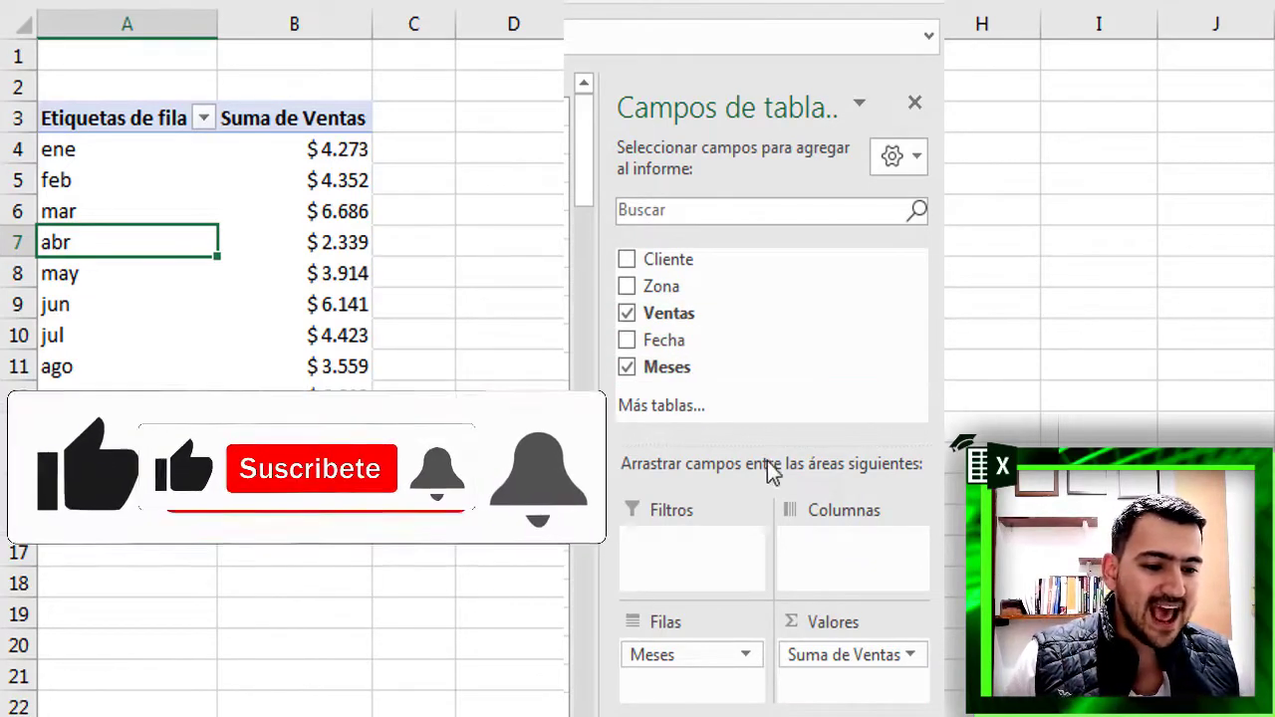
Split sales by Zona into NORTE, ORIENTE and SUR, narrow column B, and add Ventas to Valores again
{"action": "mouse_move", "coordinate": [669, 287]}
{"action": "left_mouse_down"}
{"action": "mouse_move", "coordinate": [837, 404]}
{"action": "mouse_move", "coordinate": [852, 555]}
{"action": "left_mouse_up"}
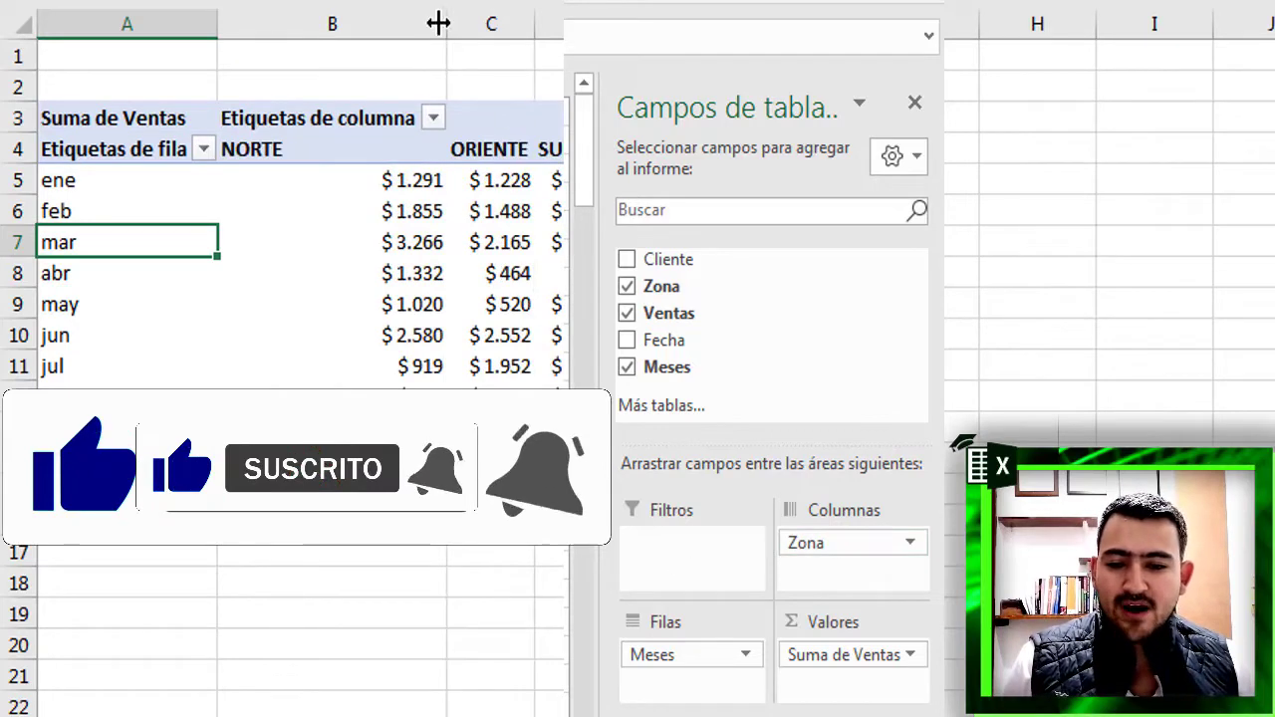
{"action": "left_click_drag", "start_coordinate": [446, 24], "coordinate": [321, 24]}
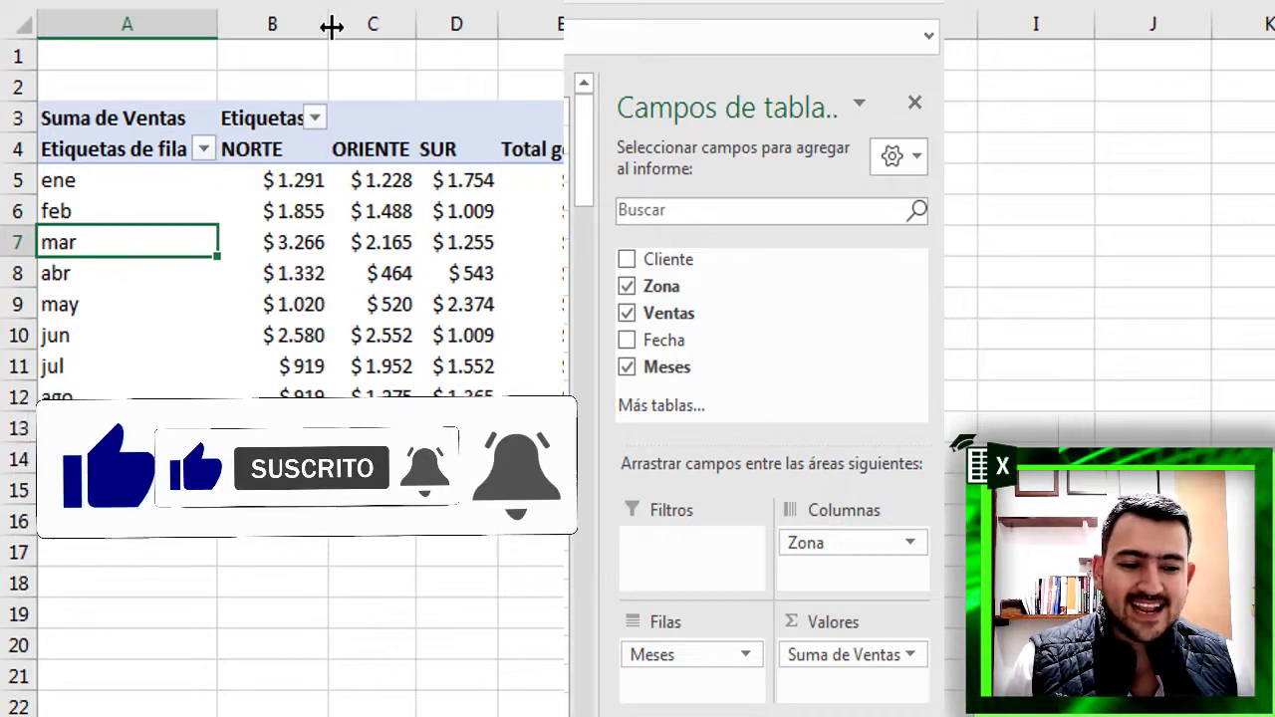
{"action": "left_click", "coordinate": [524, 261]}
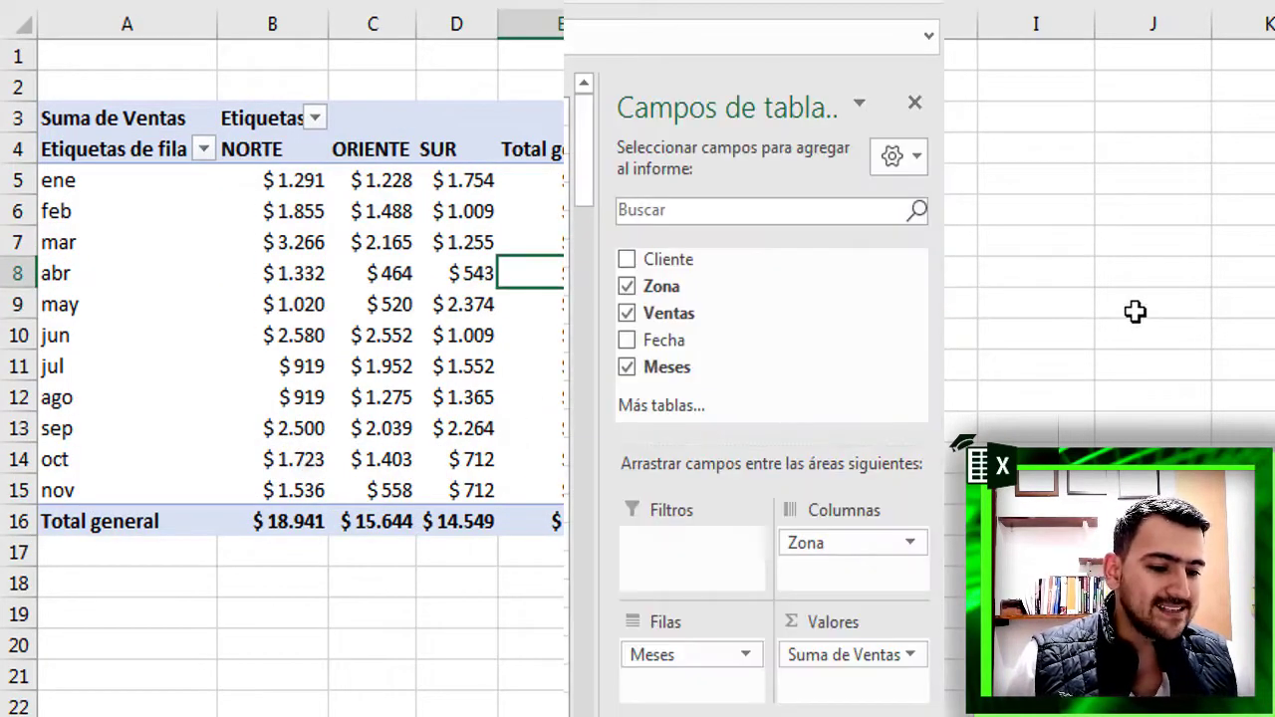
{"action": "left_click_drag", "start_coordinate": [669, 312], "coordinate": [876, 697]}
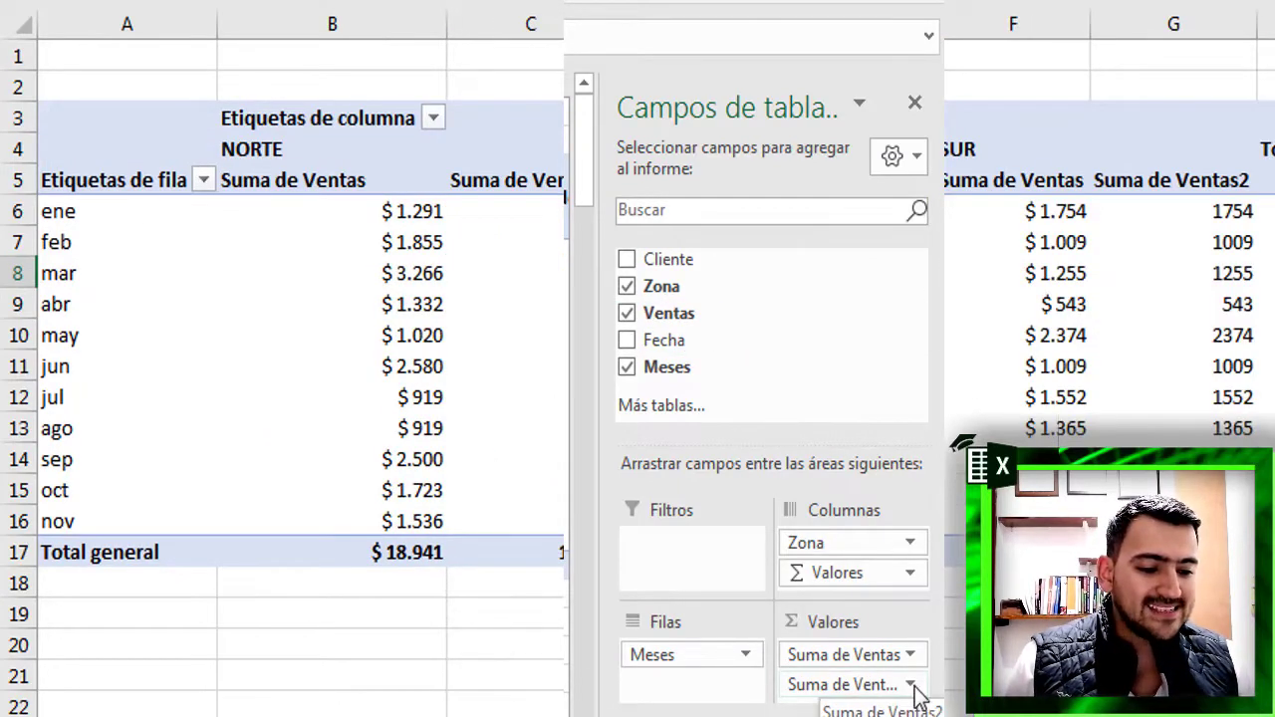
Rename Suma de Ventas2 to % and show it as % del total de filas
{"action": "left_click", "coordinate": [843, 686]}
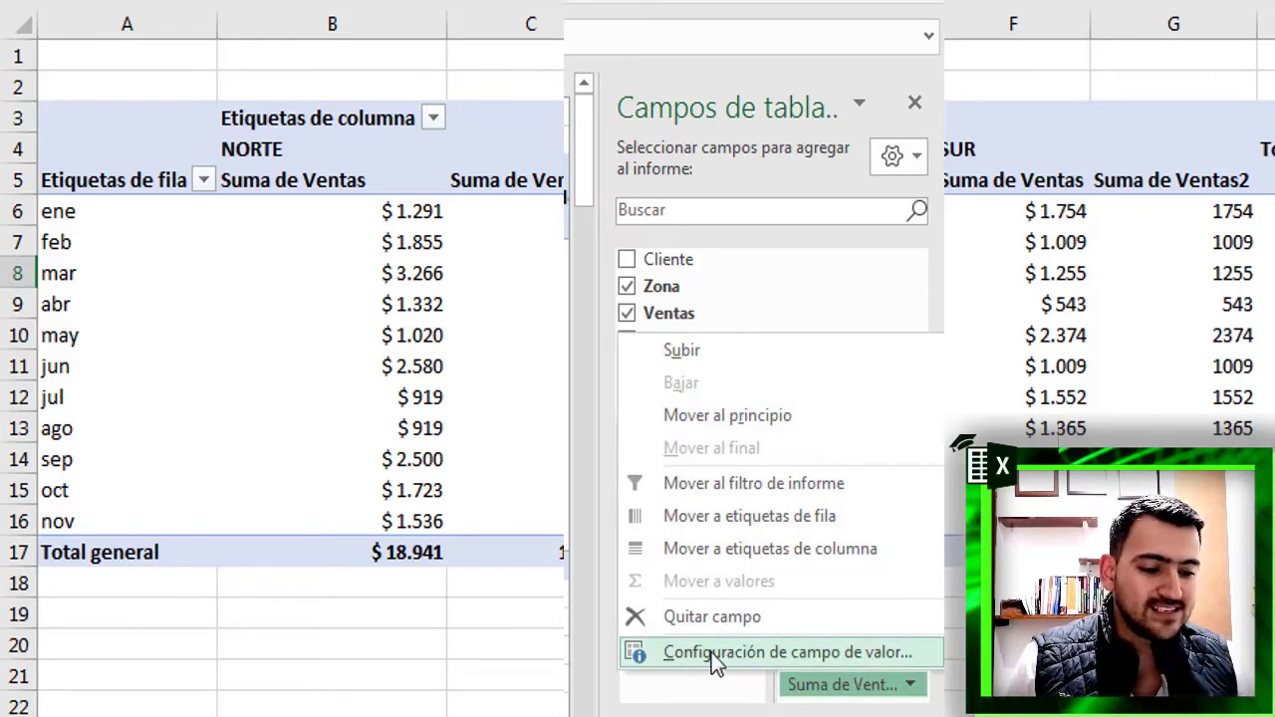
{"action": "left_click", "coordinate": [765, 654]}
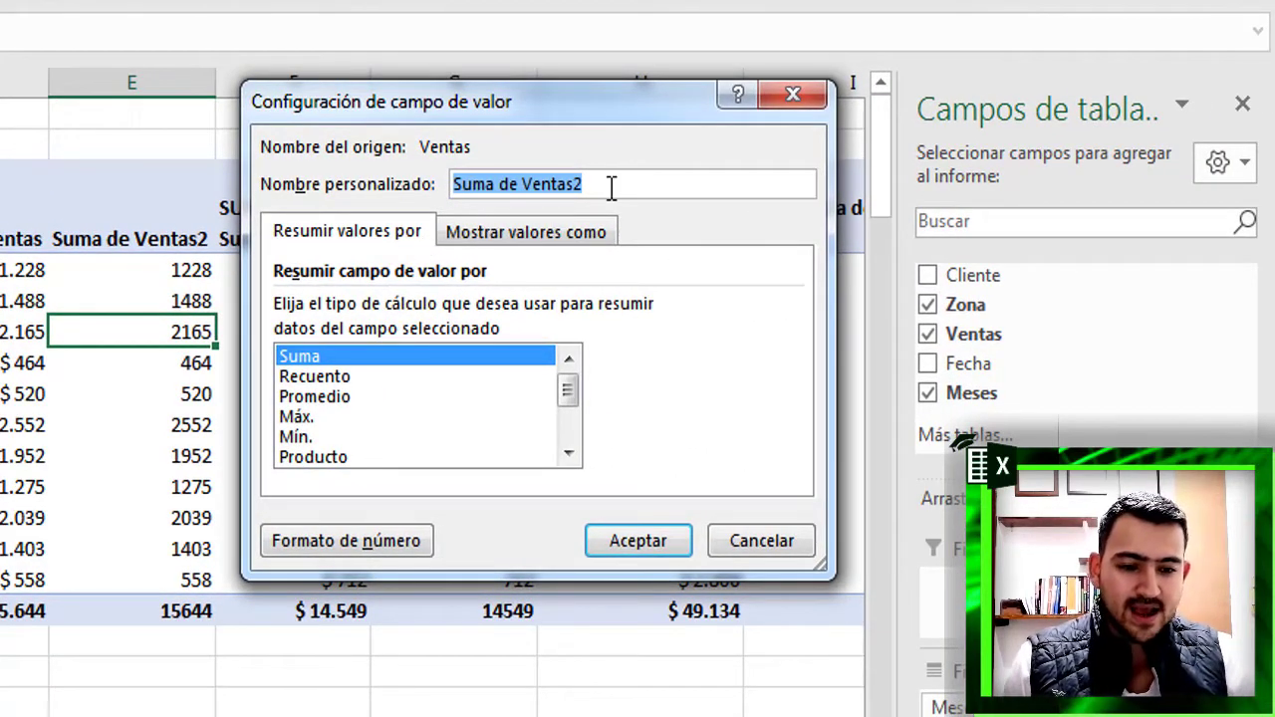
{"action": "type", "text": "%"}
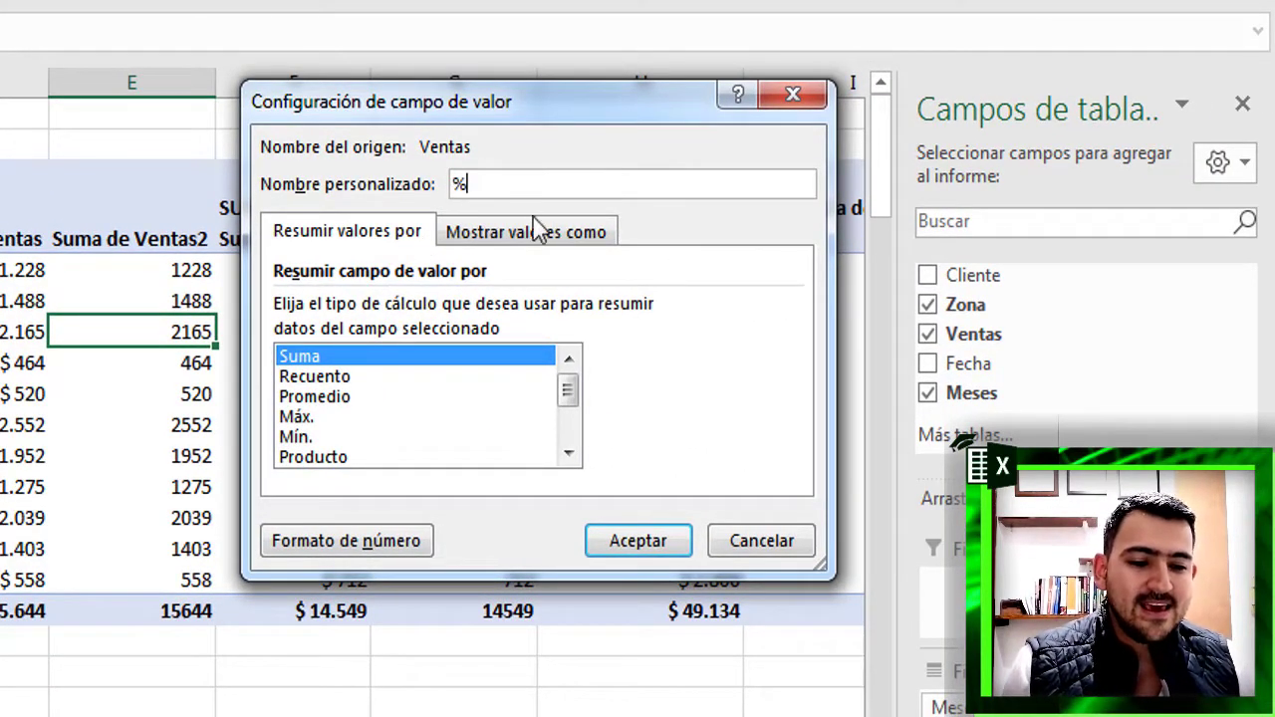
{"action": "left_click", "coordinate": [501, 235]}
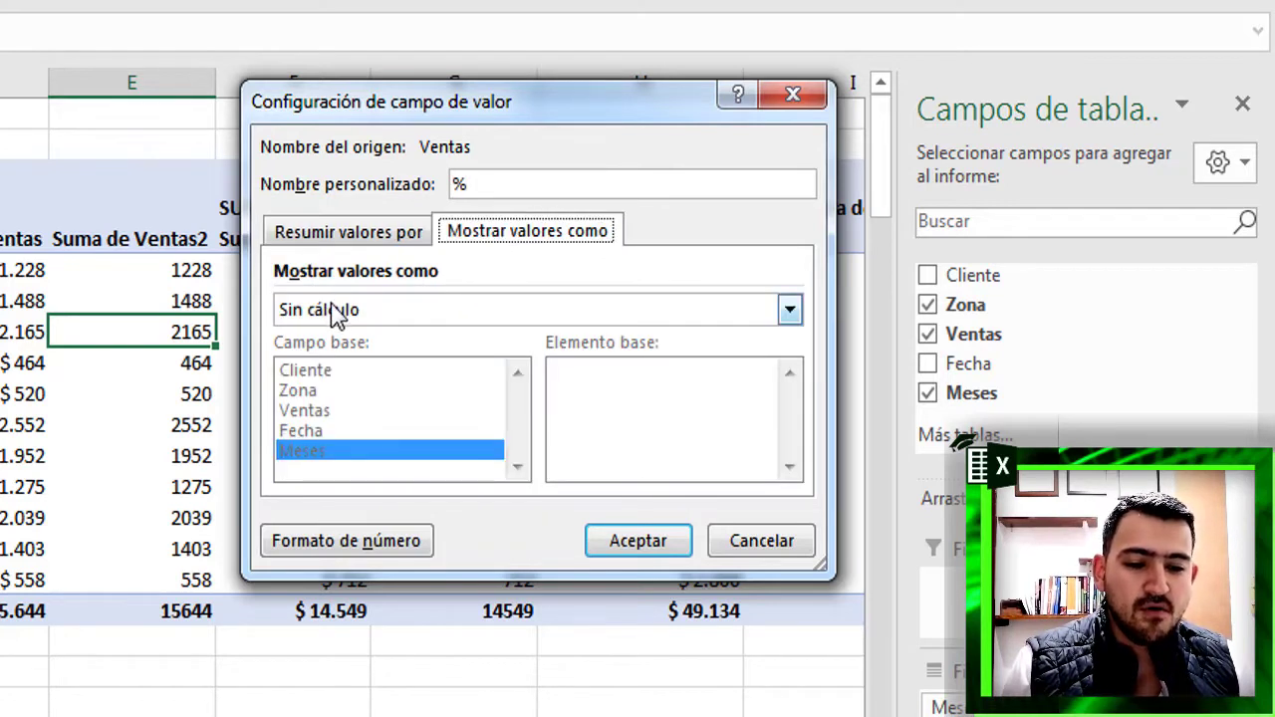
{"action": "left_click", "coordinate": [368, 311]}
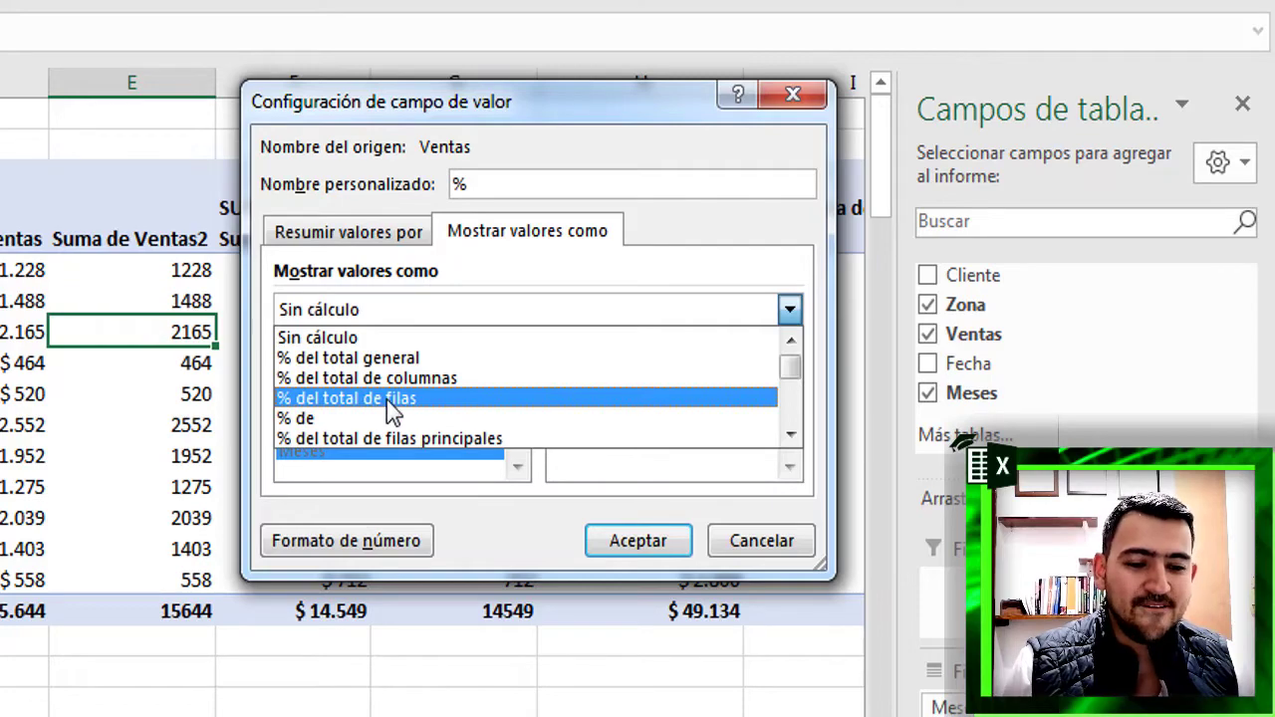
{"action": "left_click", "coordinate": [386, 400]}
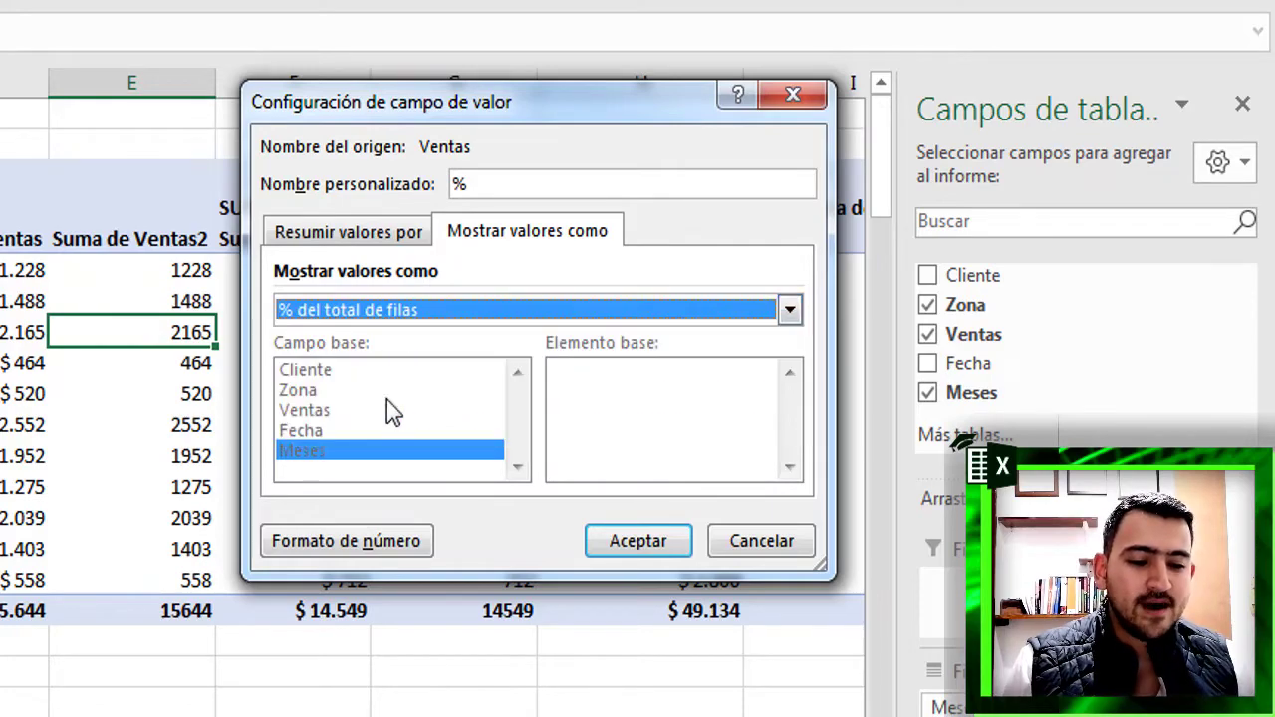
{"action": "left_click", "coordinate": [639, 541]}
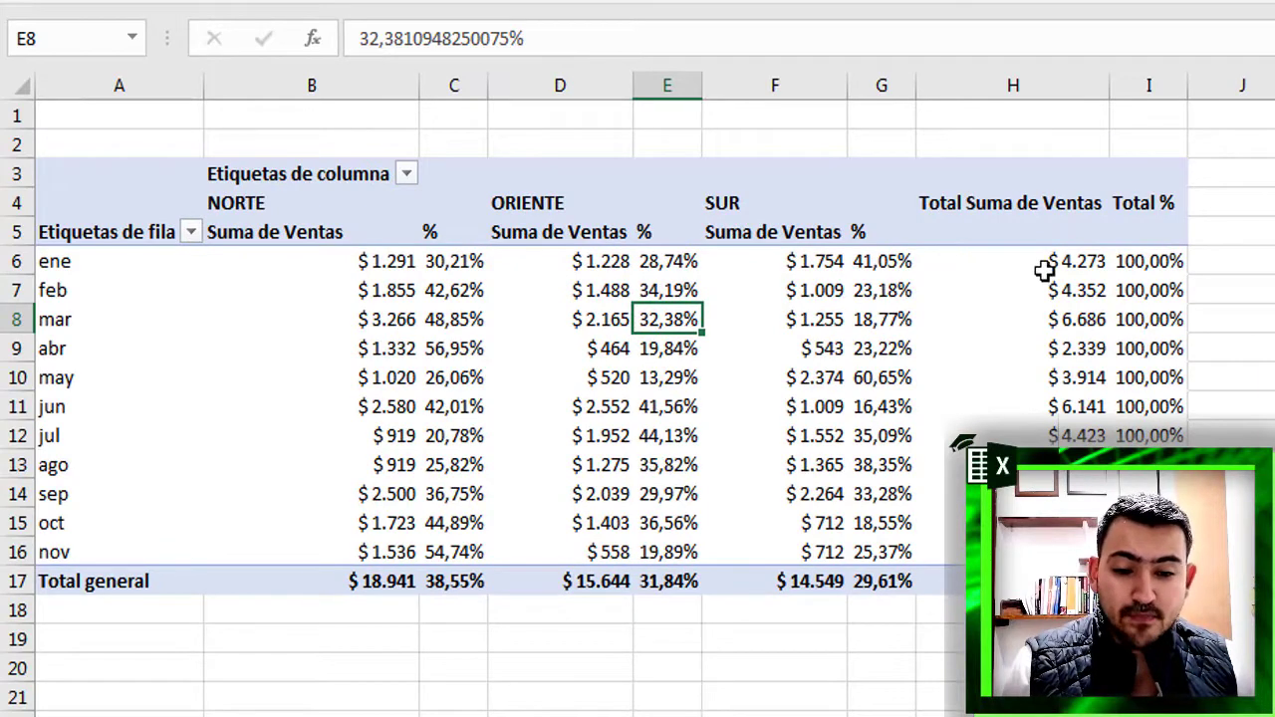
Center-align the pivot table's columns B through I
{"action": "left_click", "coordinate": [309, 86]}
{"action": "left_click_drag", "start_coordinate": [1148, 86], "coordinate": [345, 80]}
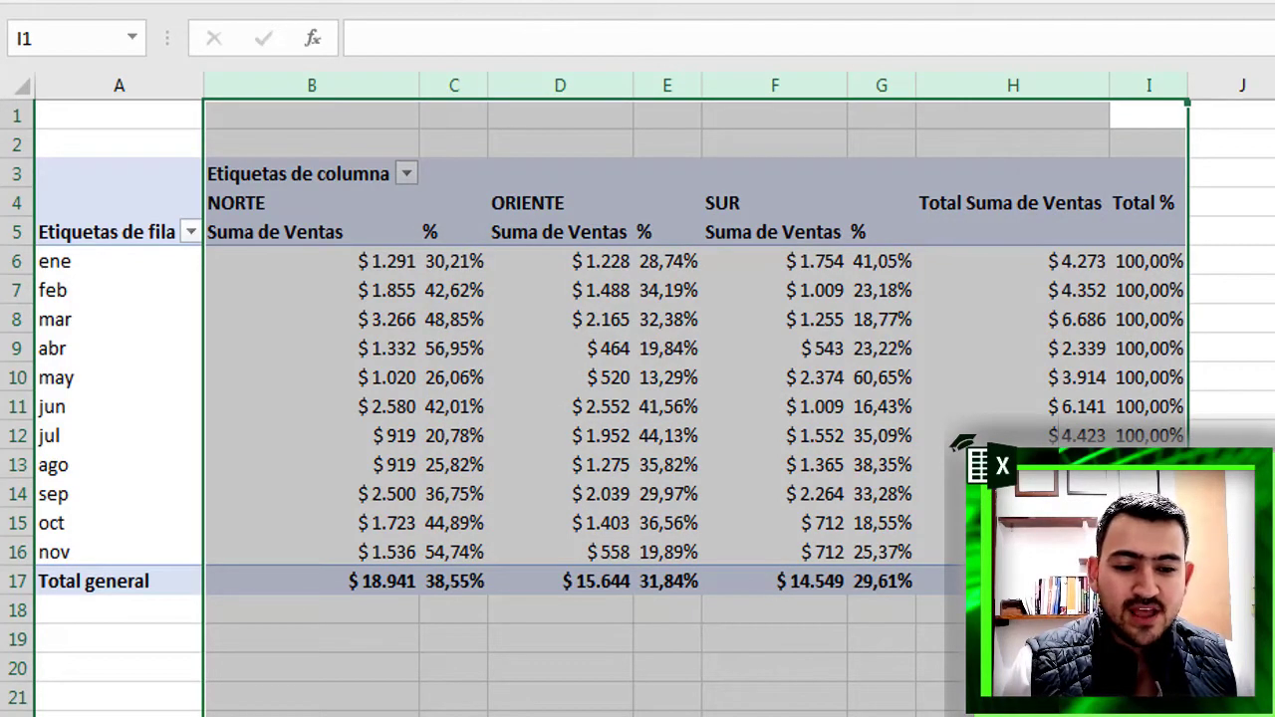
{"action": "left_click", "coordinate": [1245, 286]}
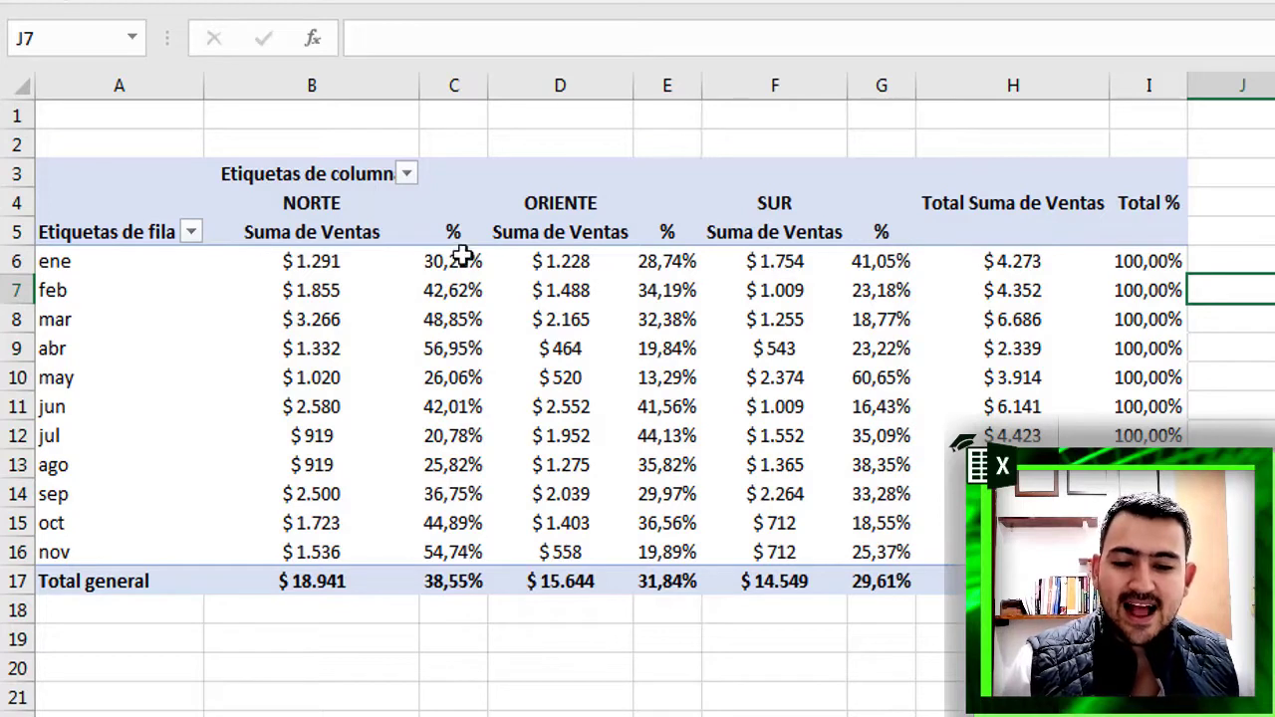
Check the exact zone percentages in cells C6, E6 and G6
{"action": "mouse_move", "coordinate": [470, 262]}
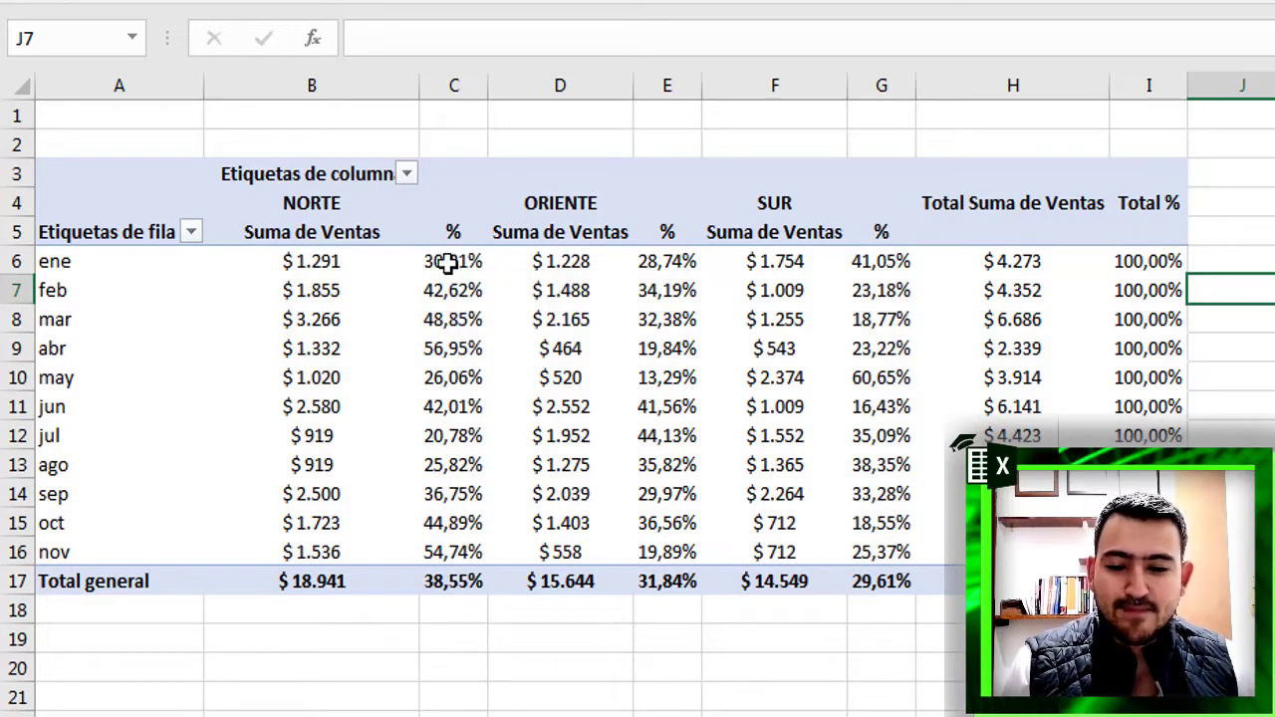
{"action": "left_click", "coordinate": [449, 261]}
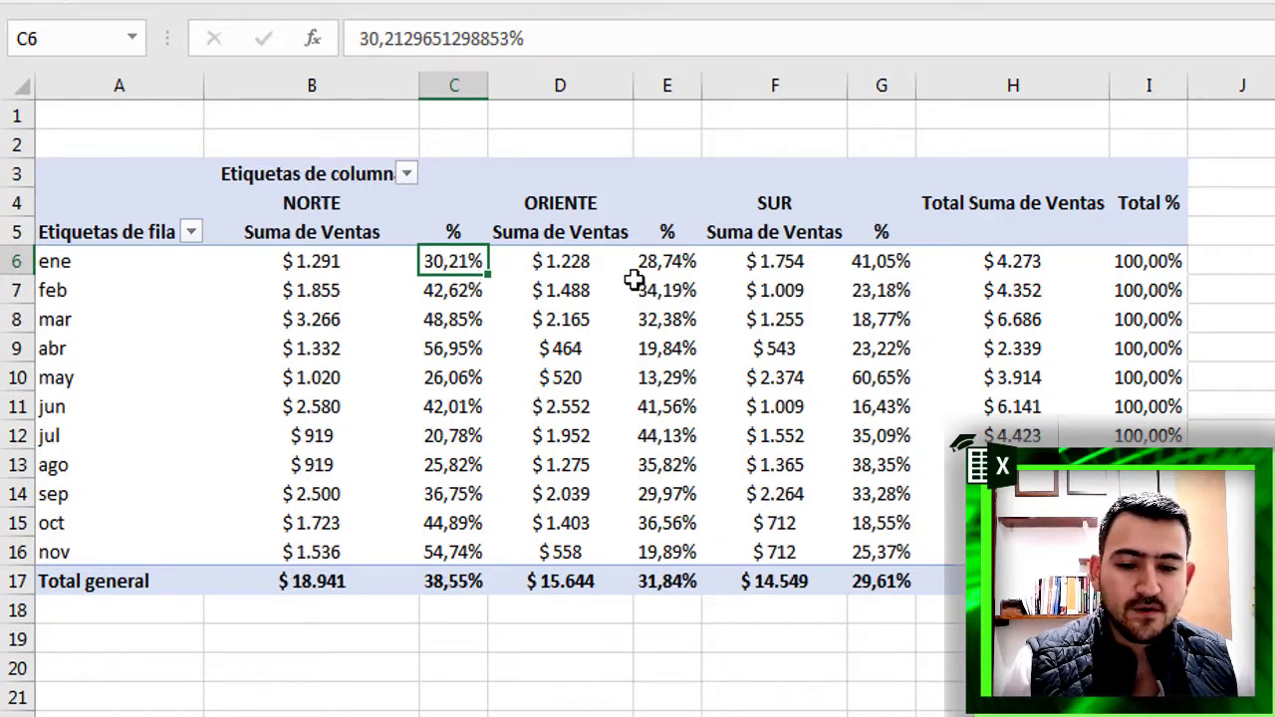
{"action": "left_click", "coordinate": [690, 271]}
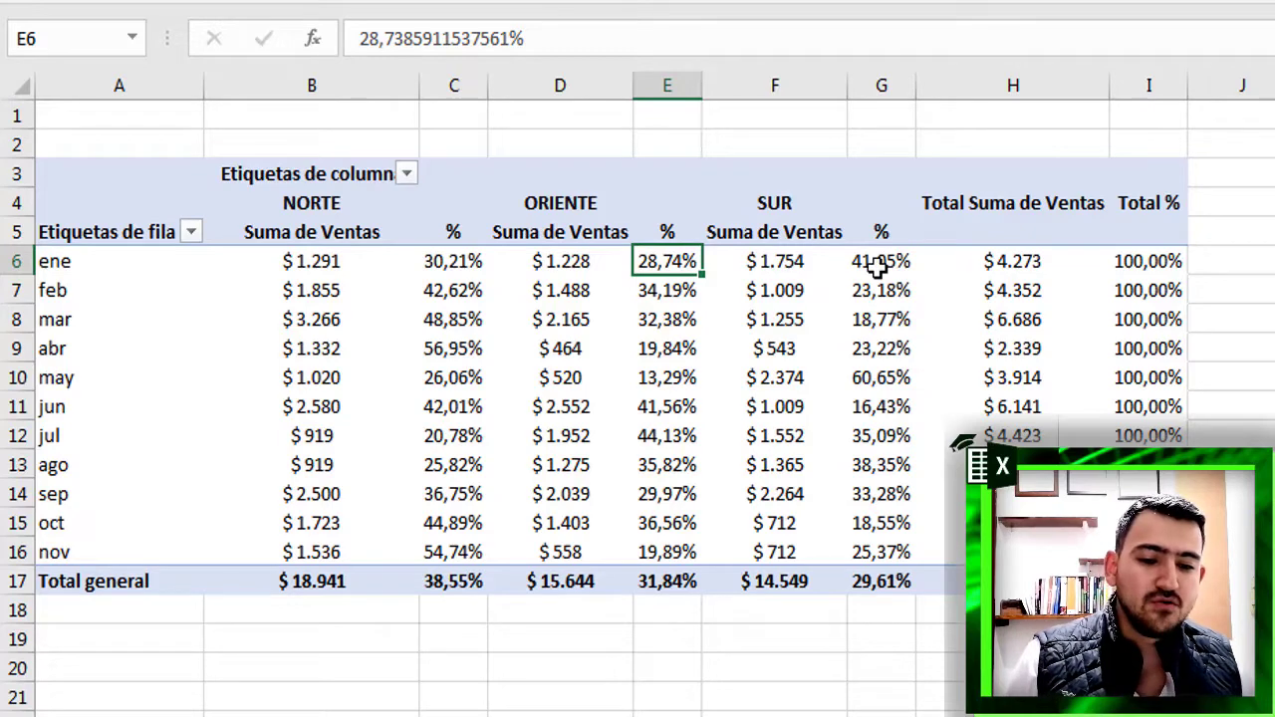
{"action": "left_click", "coordinate": [886, 265]}
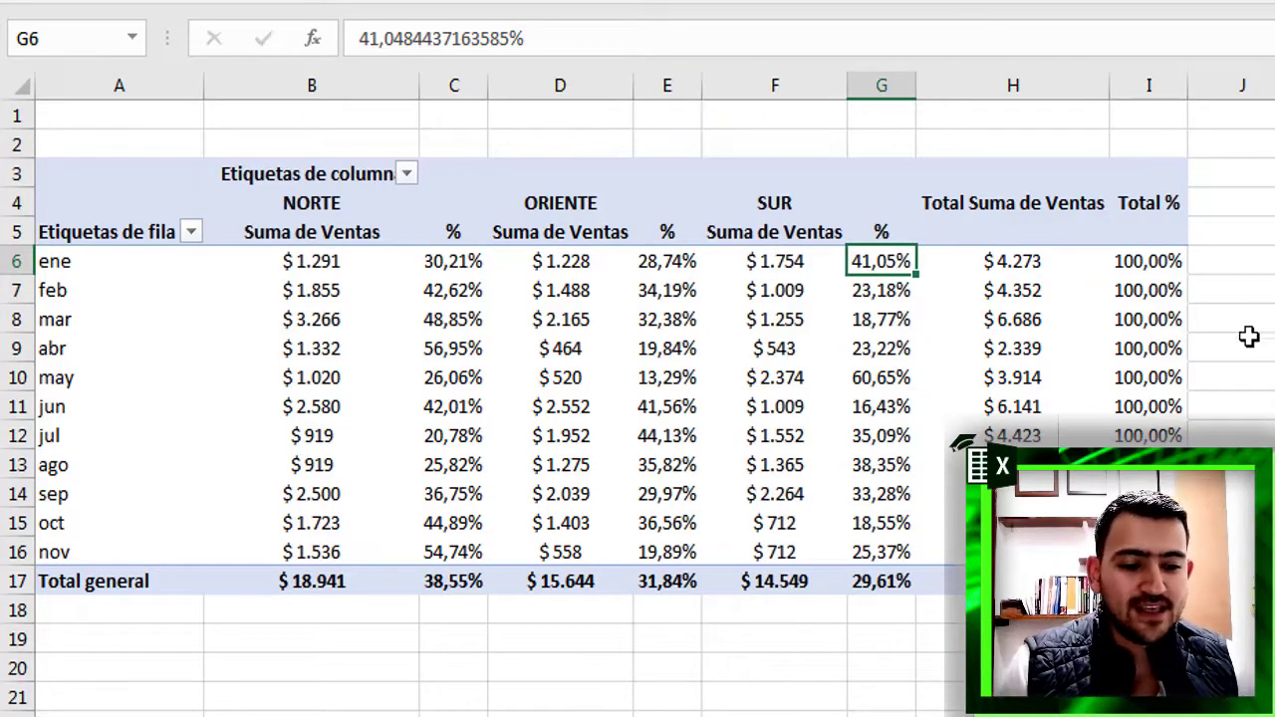
{"action": "scroll", "coordinate": [1154, 290], "scroll_direction": "down", "scroll_amount": 1}
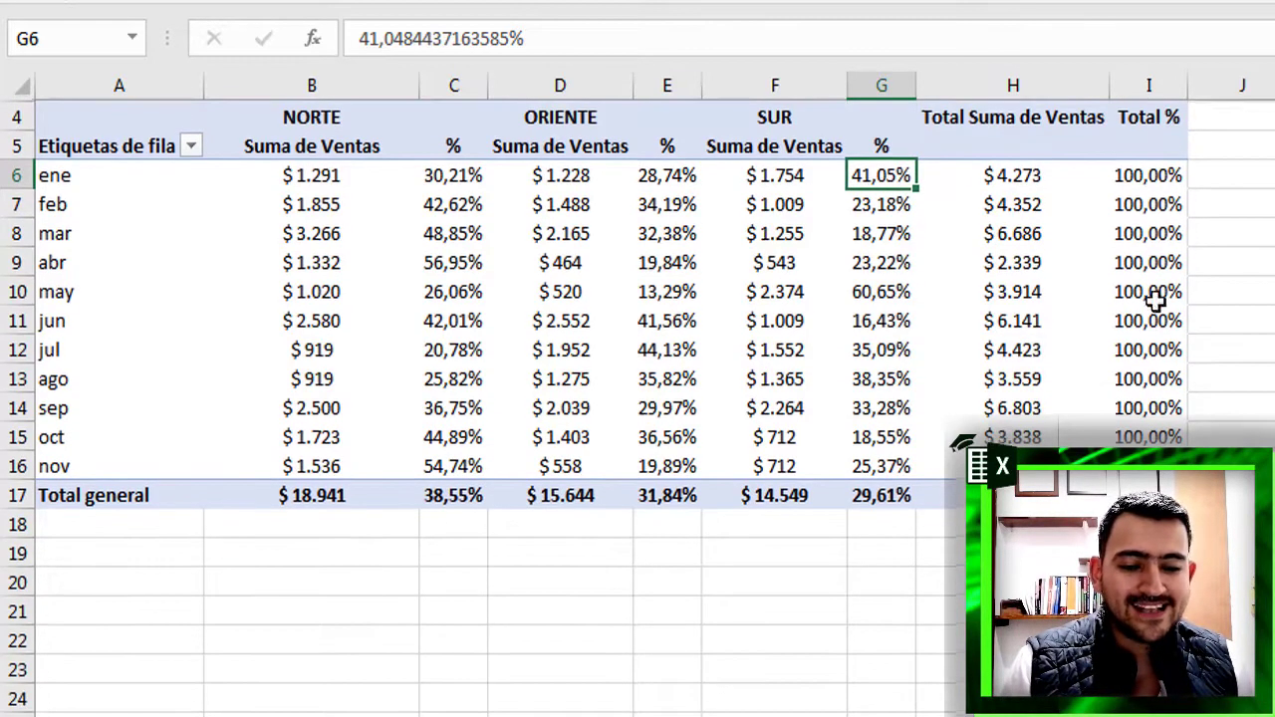
{"action": "scroll", "coordinate": [1142, 339], "scroll_direction": "up", "scroll_amount": 1}
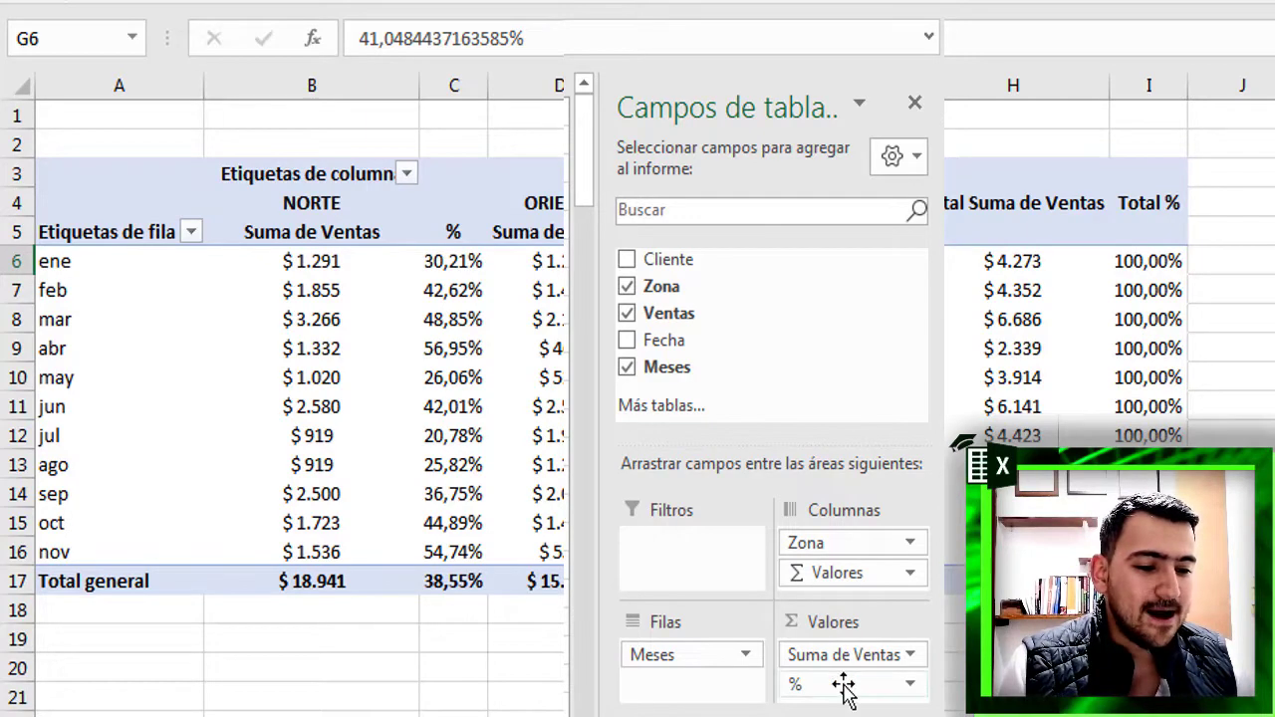
Show the % field as % del total de columnas, so each zone column totals 100,00%
{"action": "left_click", "coordinate": [910, 686]}
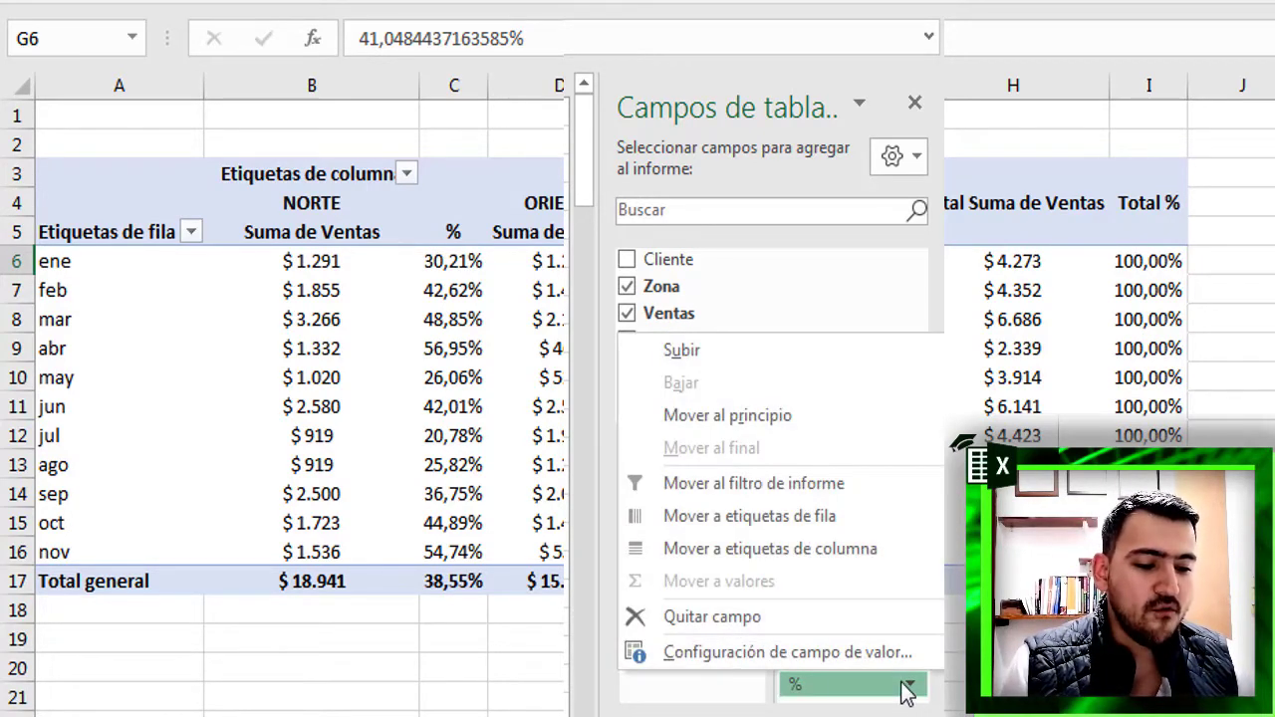
{"action": "left_click", "coordinate": [755, 654]}
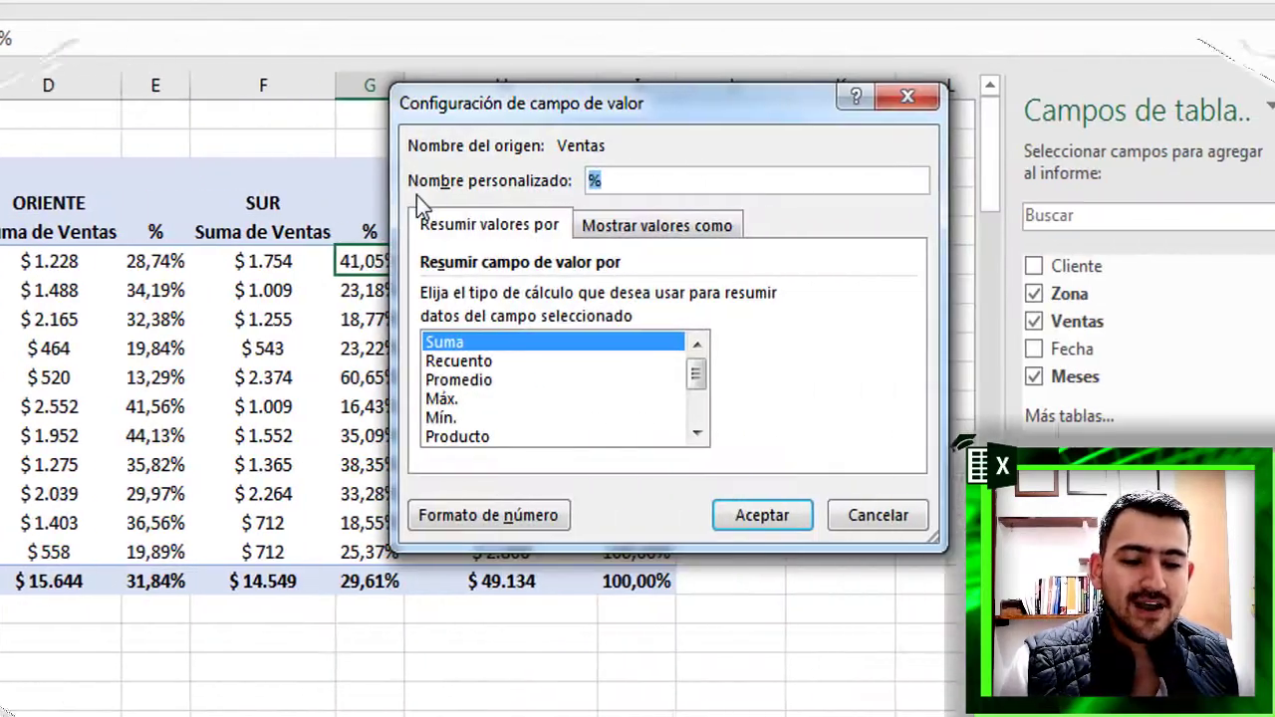
{"action": "left_click", "coordinate": [548, 232]}
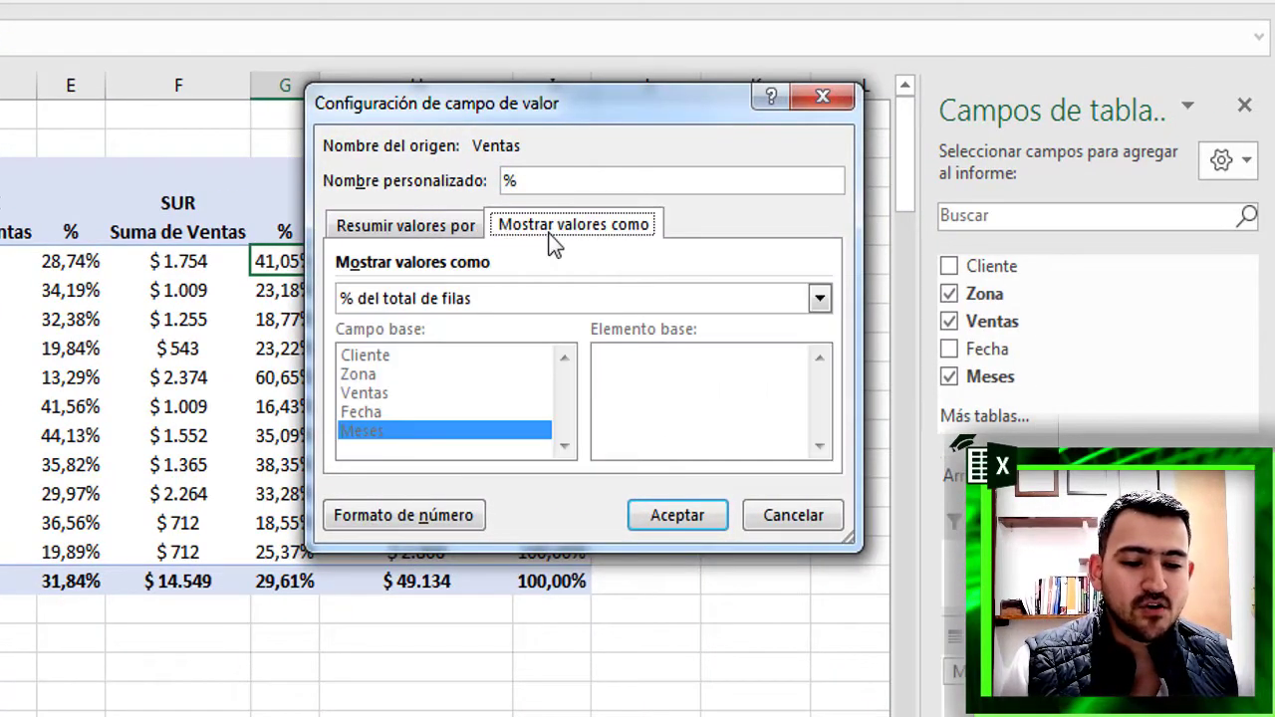
{"action": "left_click", "coordinate": [444, 301]}
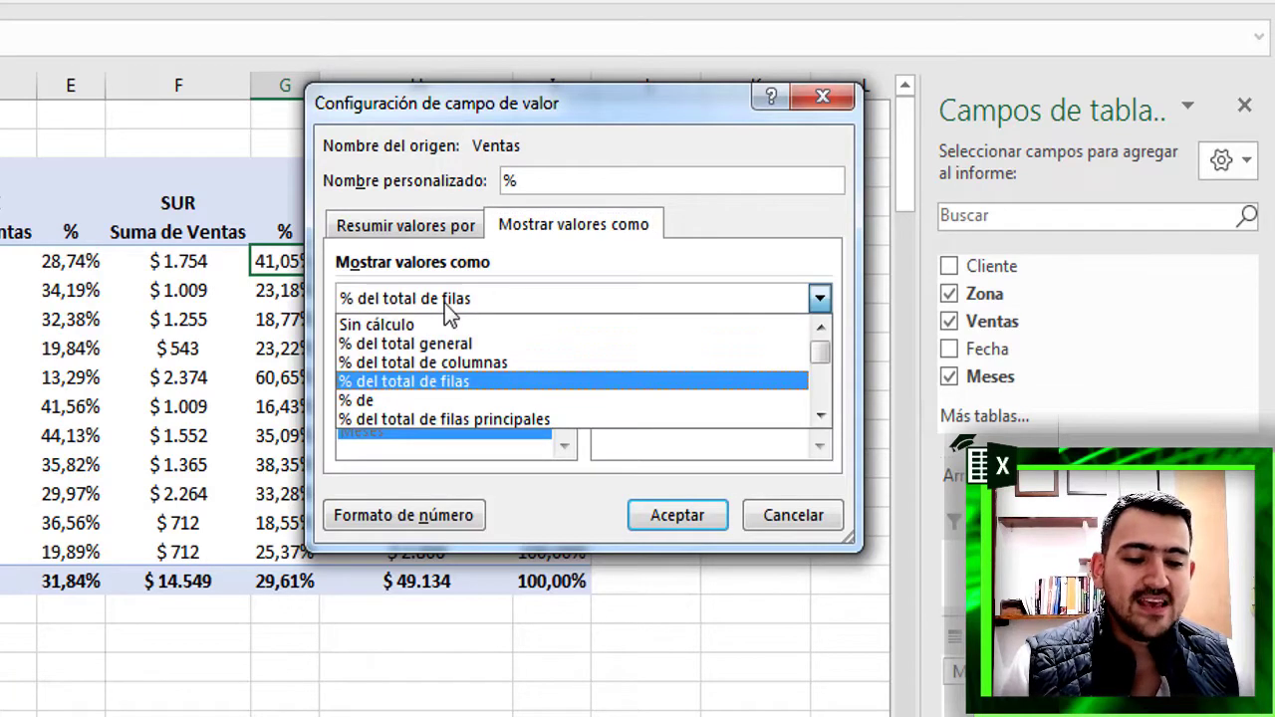
{"action": "left_click", "coordinate": [418, 363]}
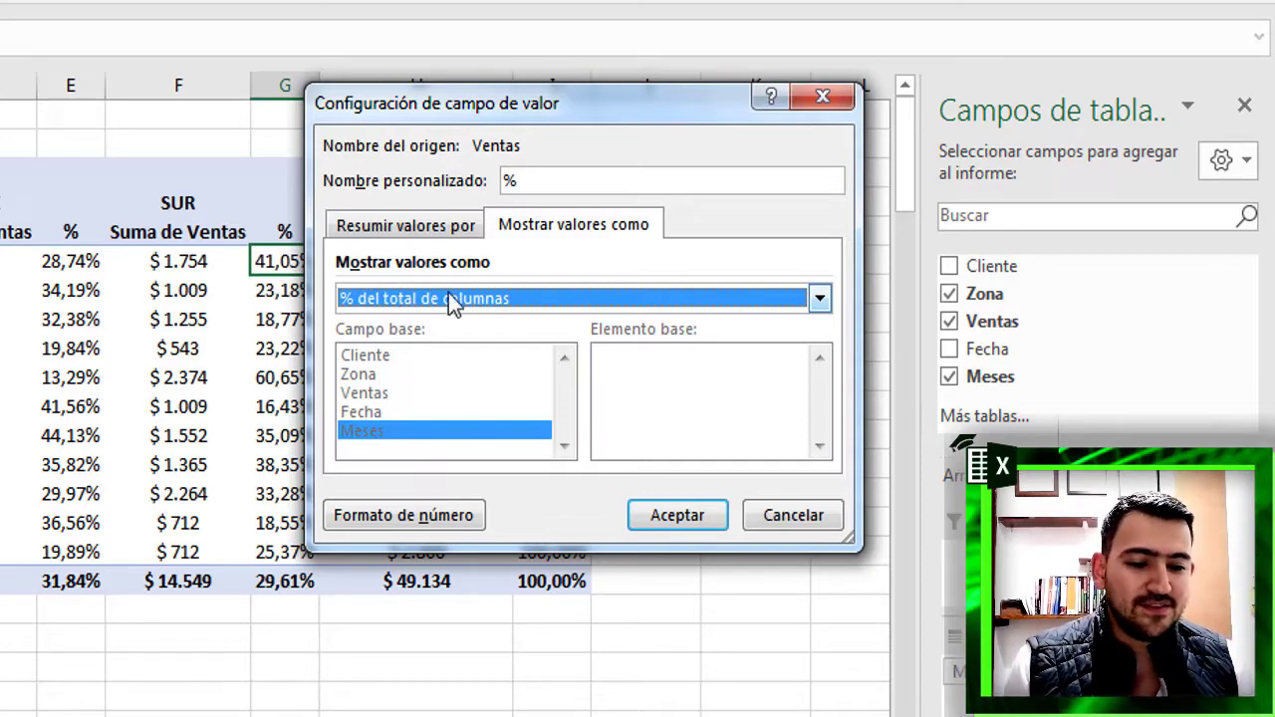
{"action": "left_click", "coordinate": [676, 517]}
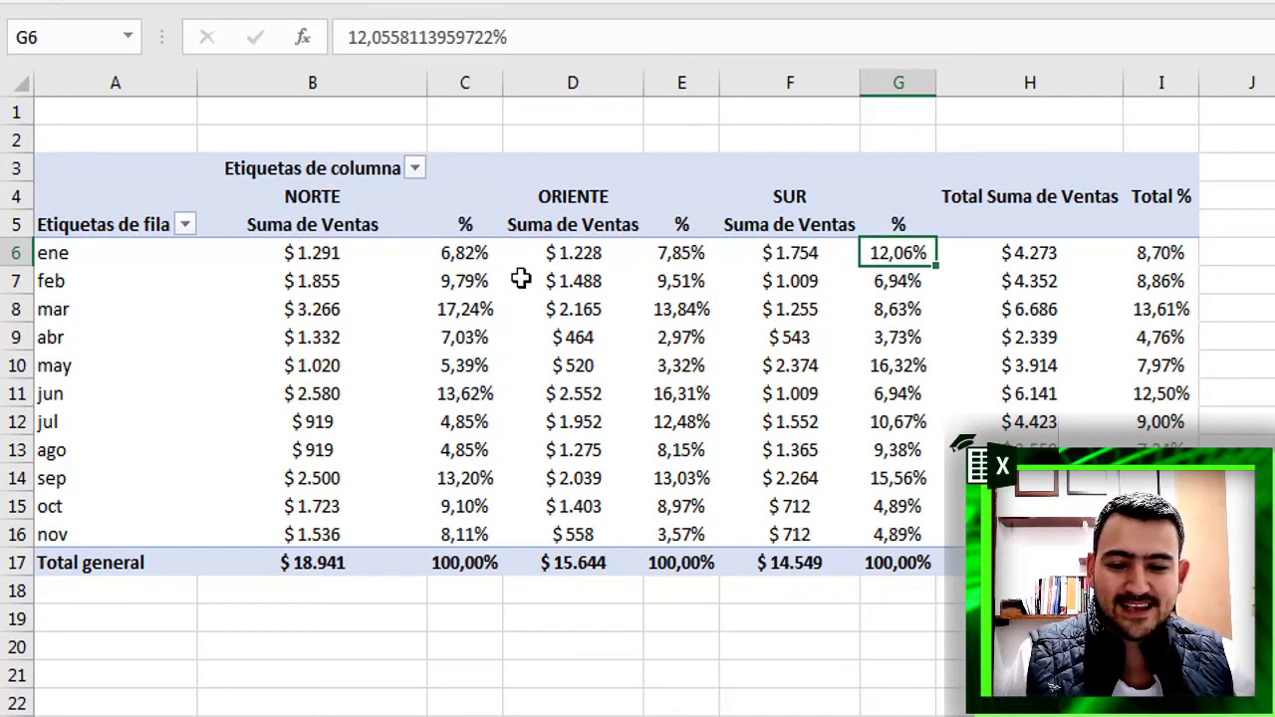
{"action": "left_click", "coordinate": [471, 309]}
{"action": "left_click", "coordinate": [468, 393]}
{"action": "left_click", "coordinate": [464, 470]}
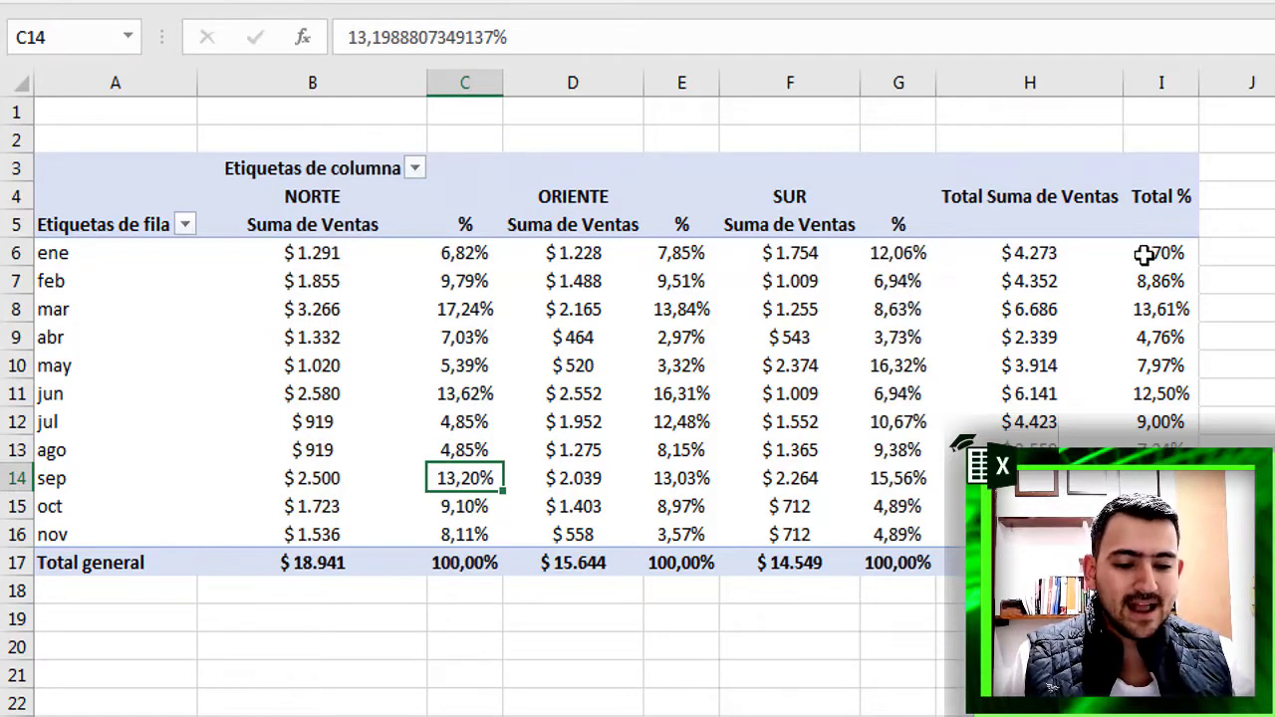
{"action": "left_click_drag", "start_coordinate": [1173, 257], "coordinate": [1160, 534]}
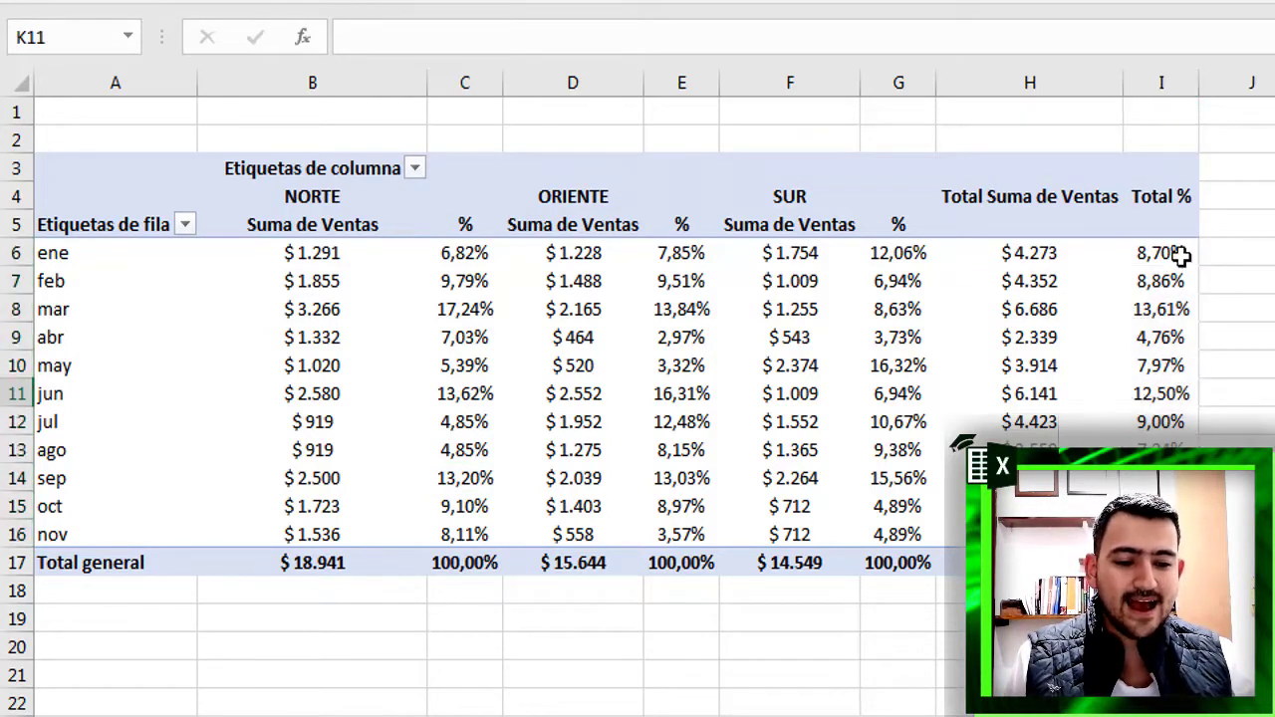
{"action": "left_click", "coordinate": [397, 611]}
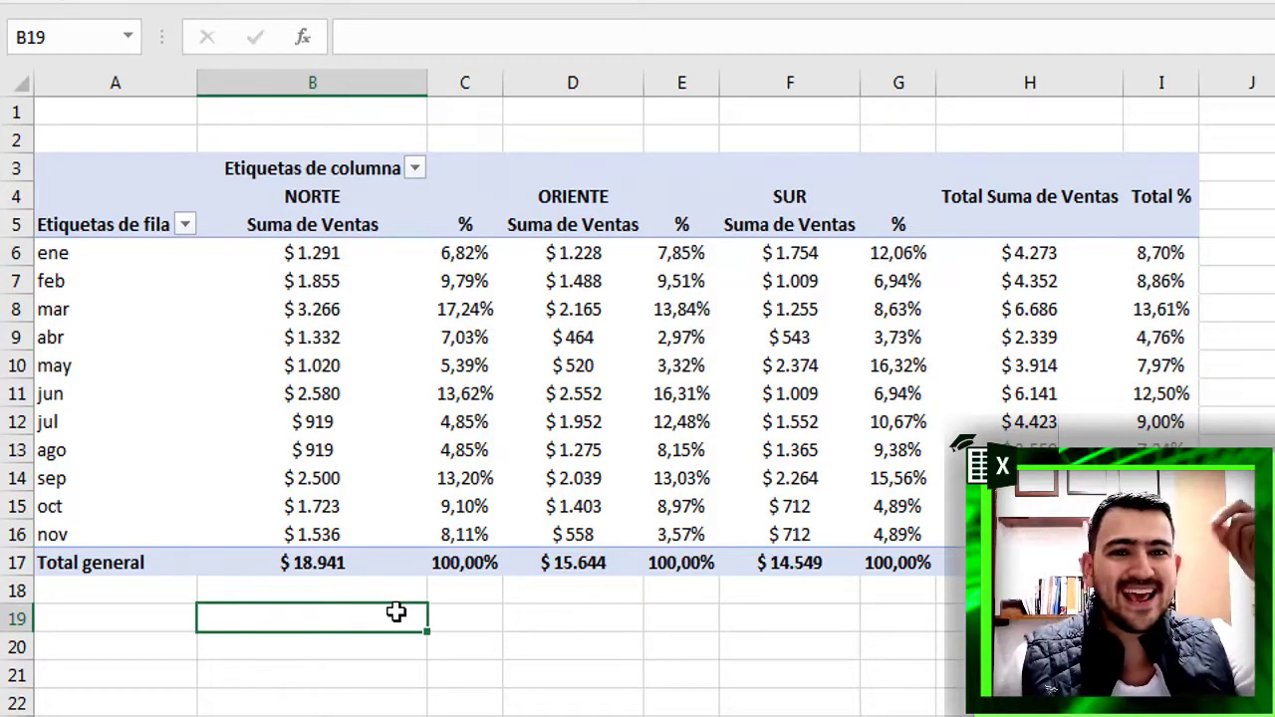